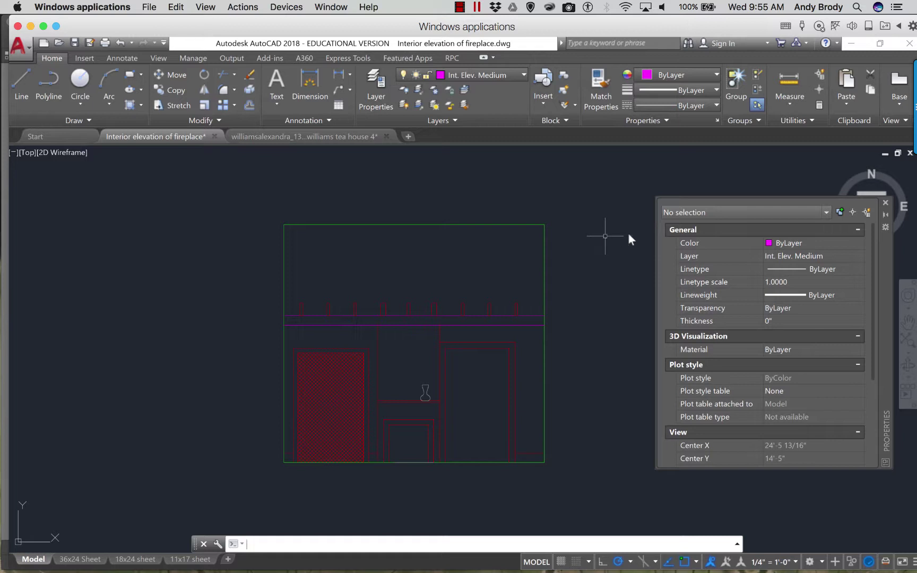
- Try to group the objects of the vase above the fireplace, declining to create a duplicate group
click(605, 236)
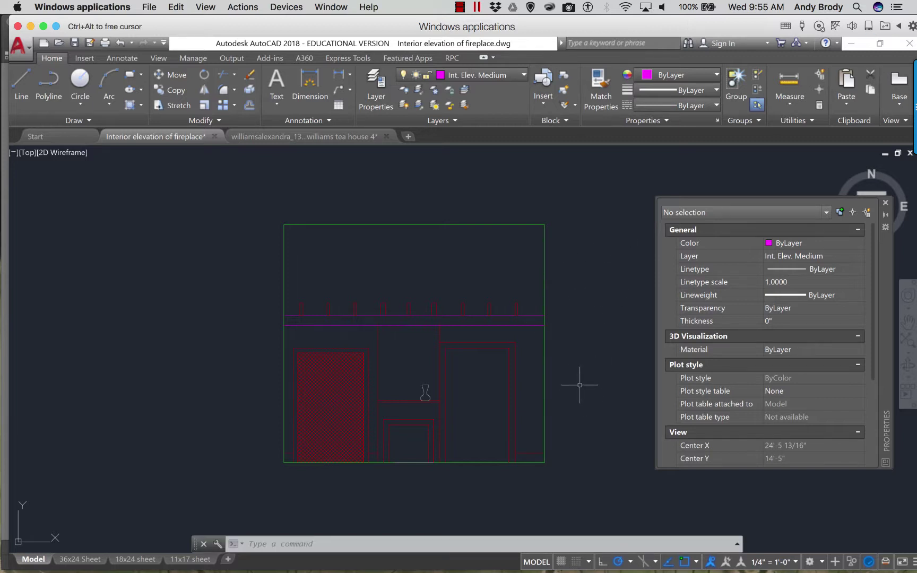
middle_drag(583, 380, 588, 352)
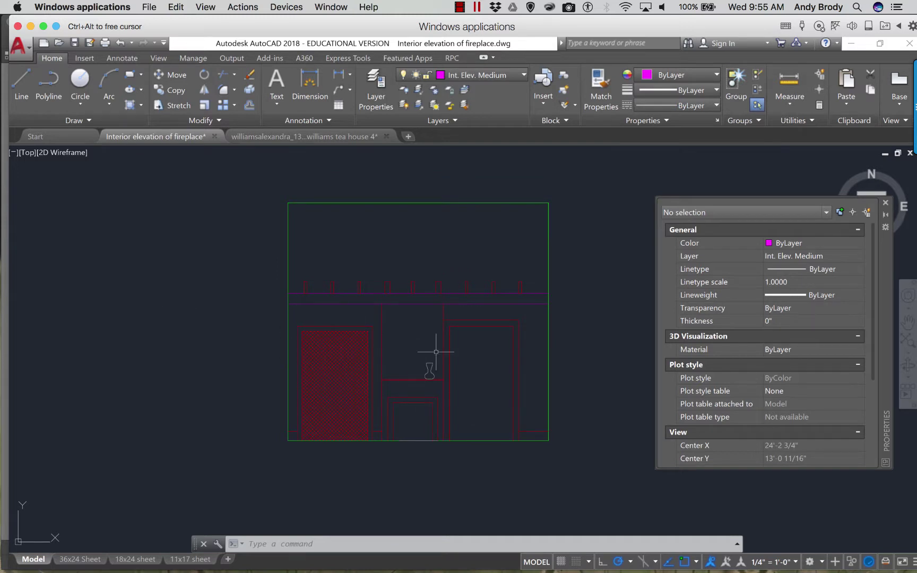
scroll(425, 372, down, 2)
scroll(425, 372, up, 2)
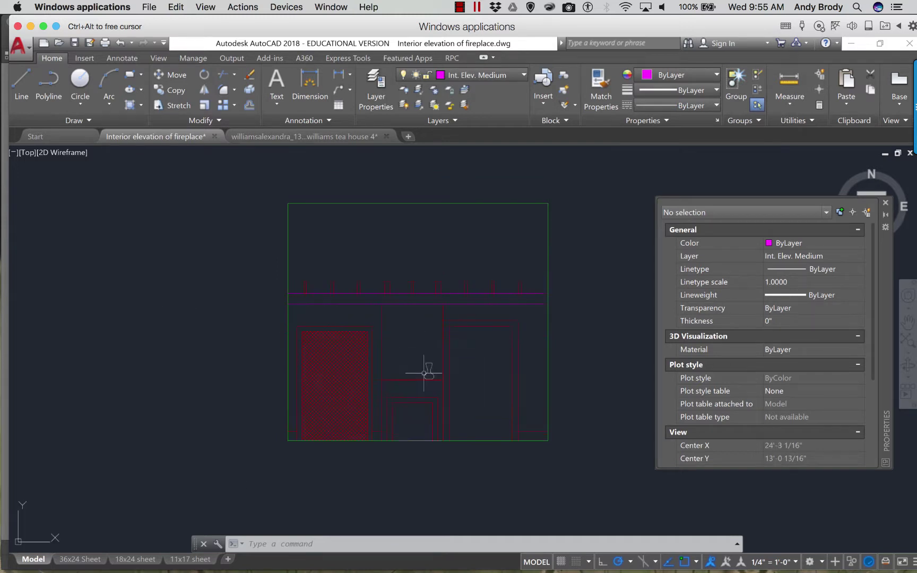
scroll(421, 381, up, 4)
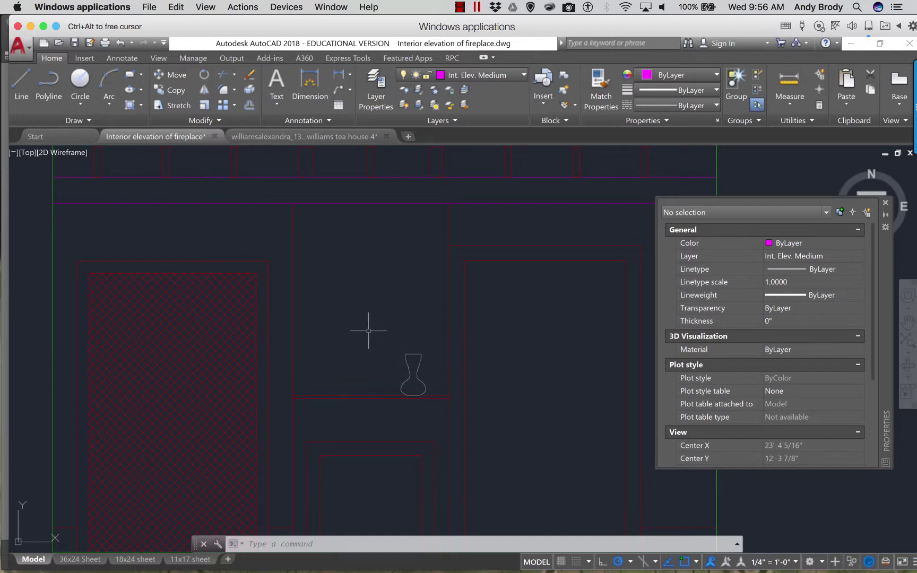
text(GROUP)
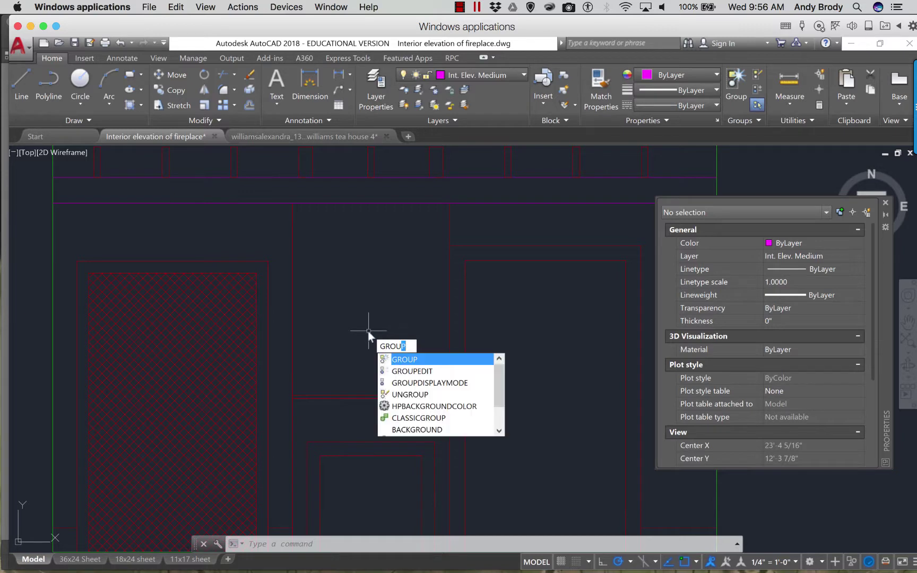
key(Return)
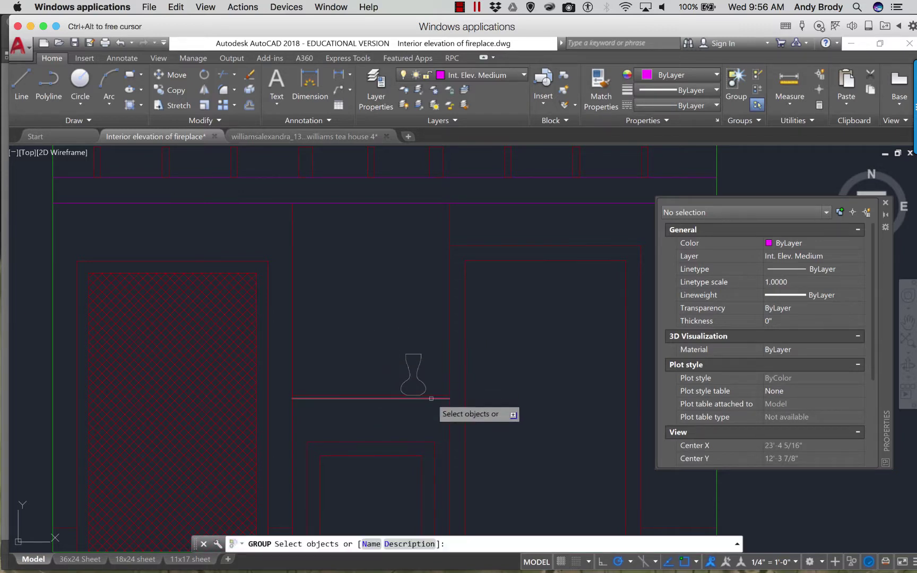
click(387, 335)
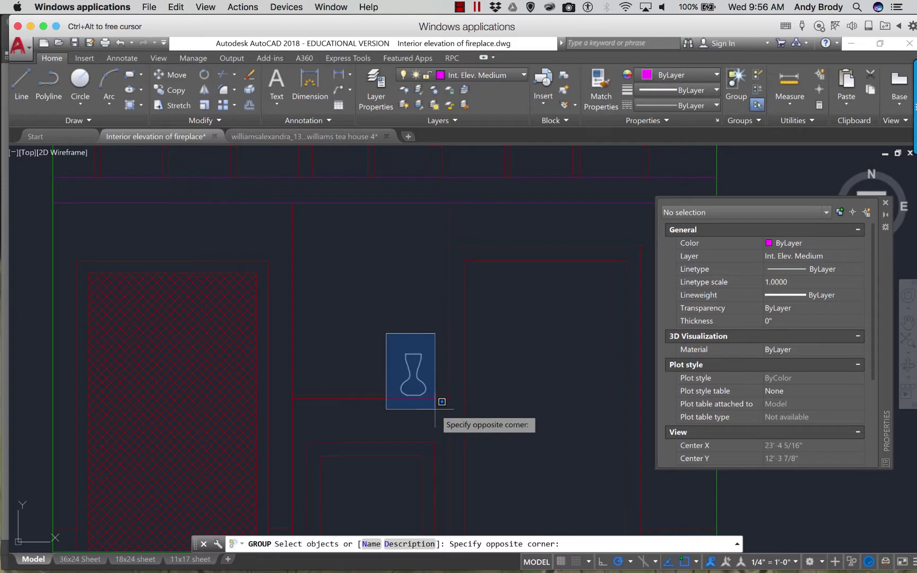
click(440, 427)
key(Return)
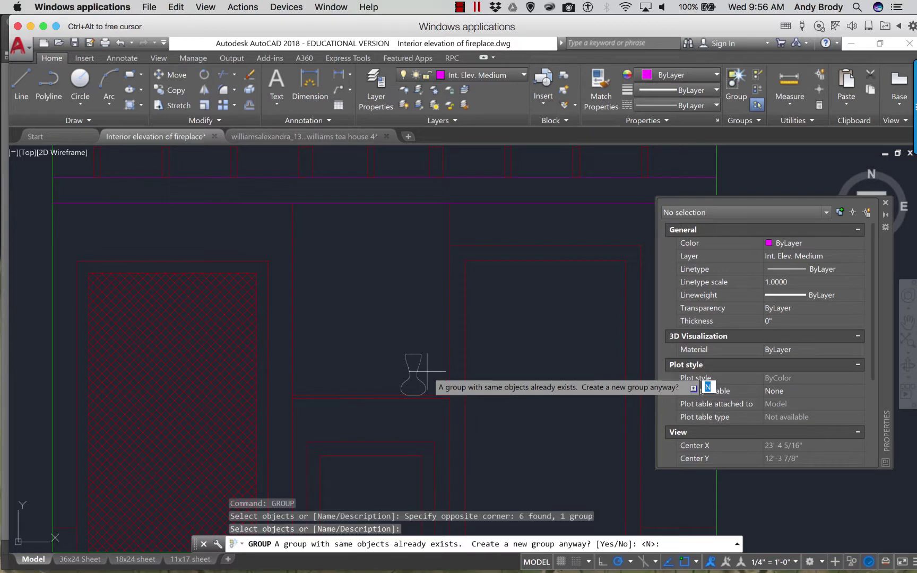
text(n)
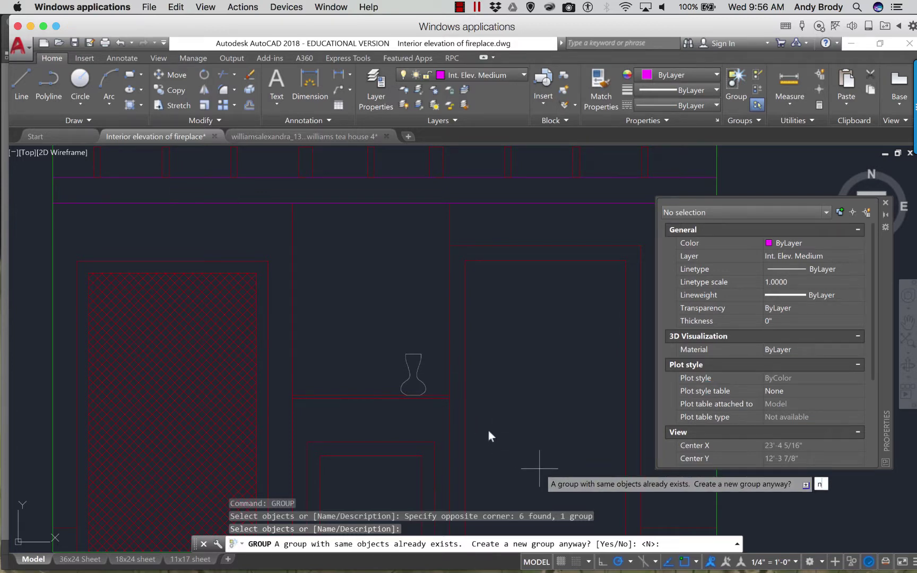
text(n)
key(Return)
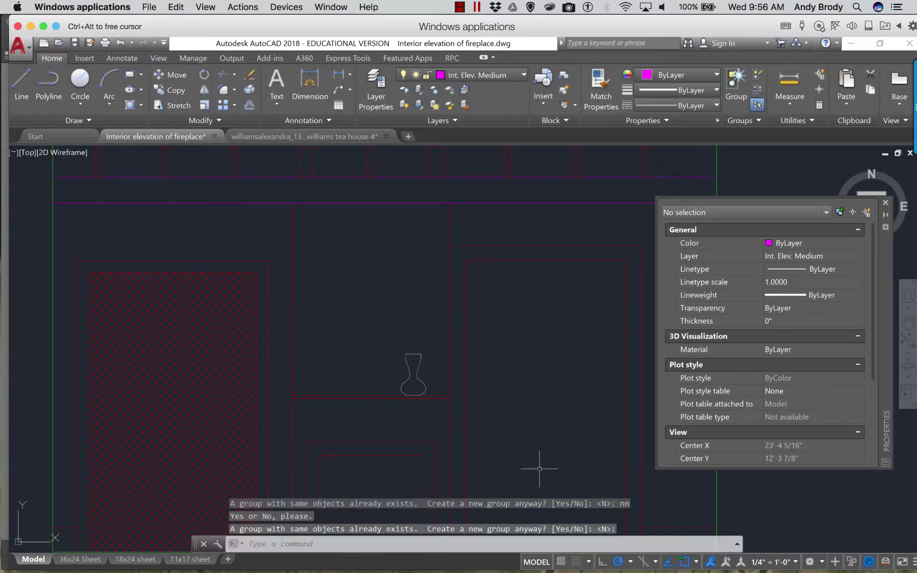
key(Escape)
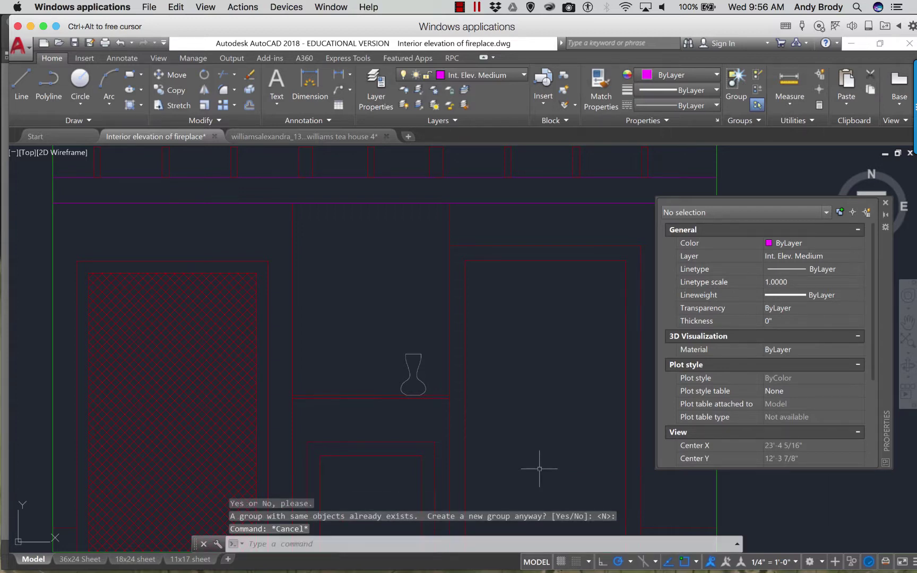
- Move the grouped vase slightly to the left along the mantel by its group grip
scroll(406, 379, up, 2)
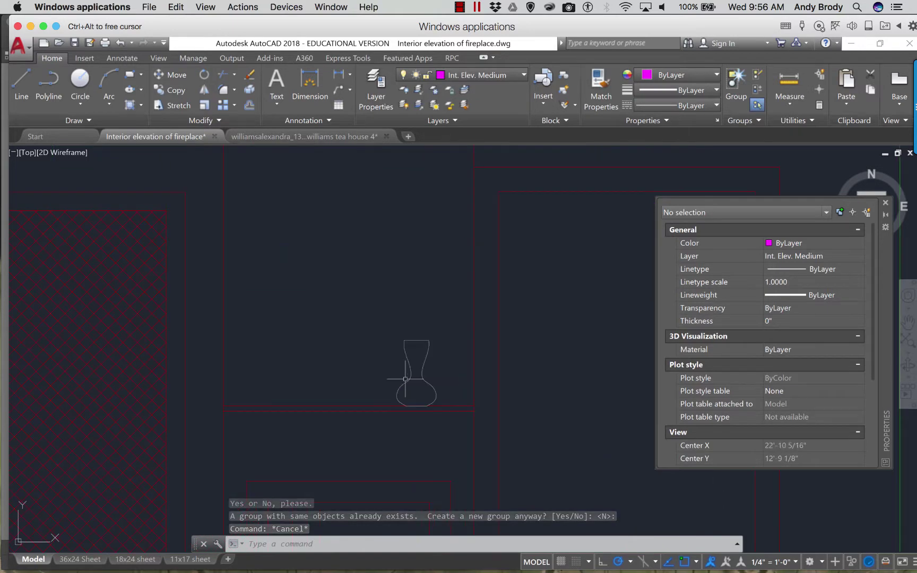
click(404, 345)
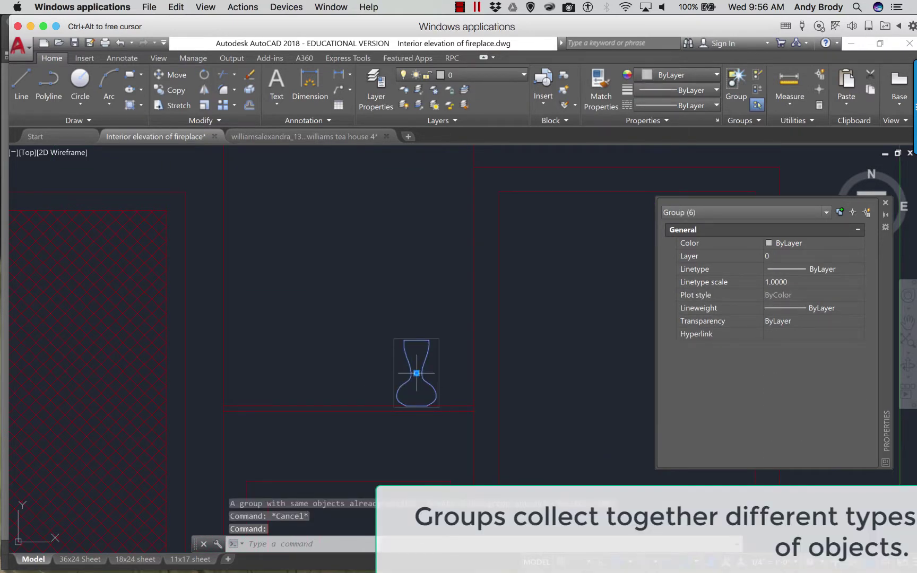
click(417, 373)
click(411, 373)
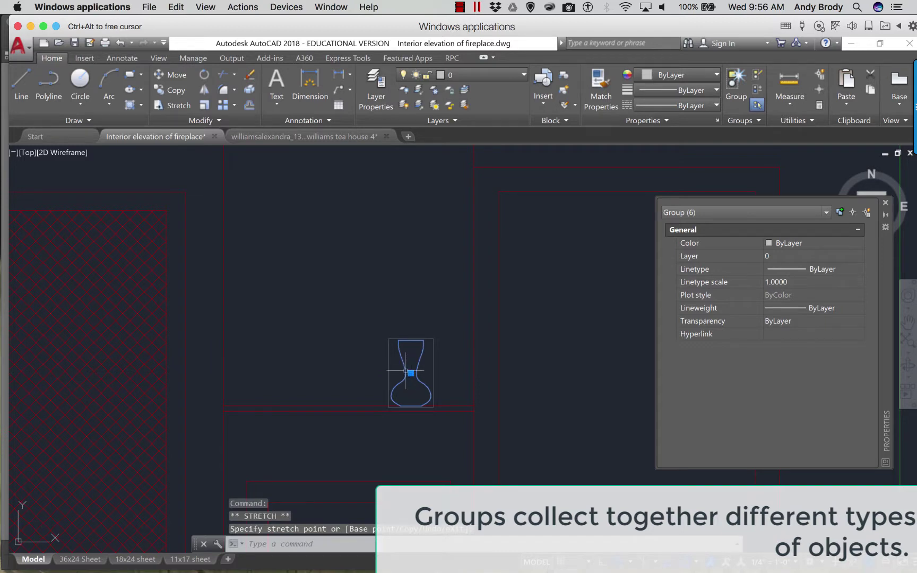
- Copy the vase group twice to the left, spacing the copies evenly along the mantel
text(copy)
key(Return)
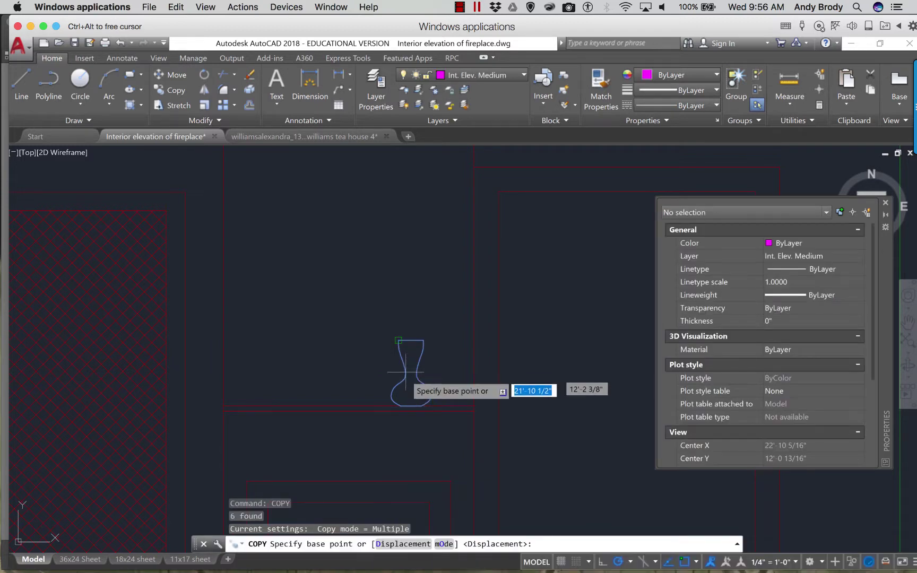
click(345, 322)
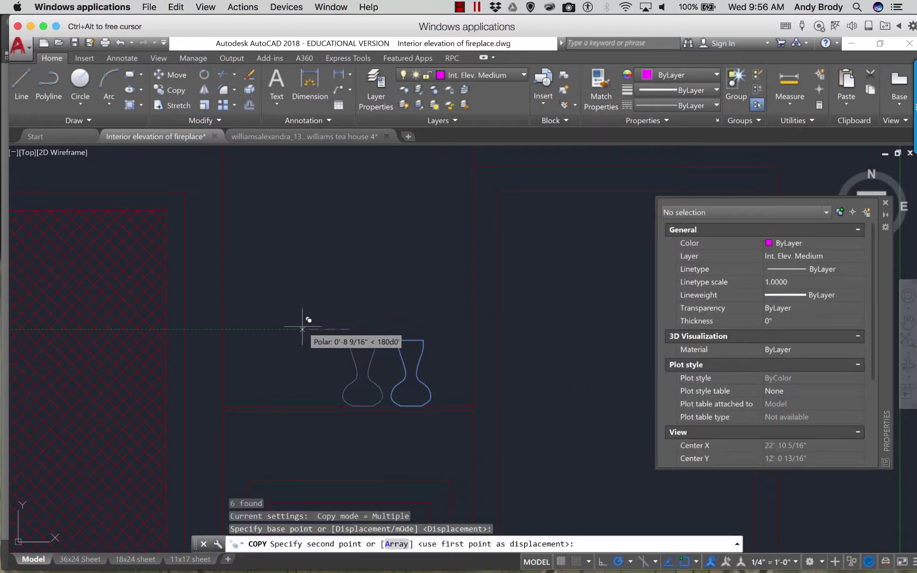
click(249, 324)
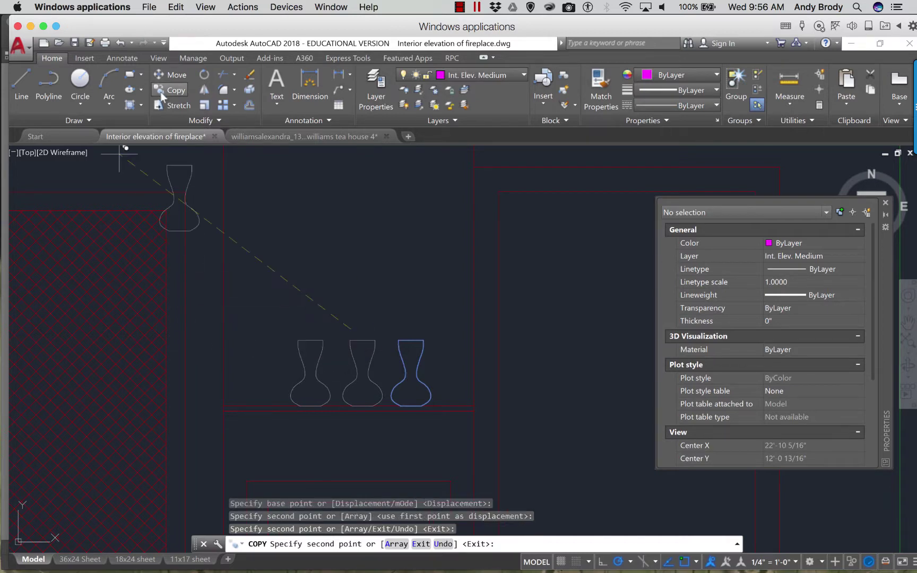
key(Escape)
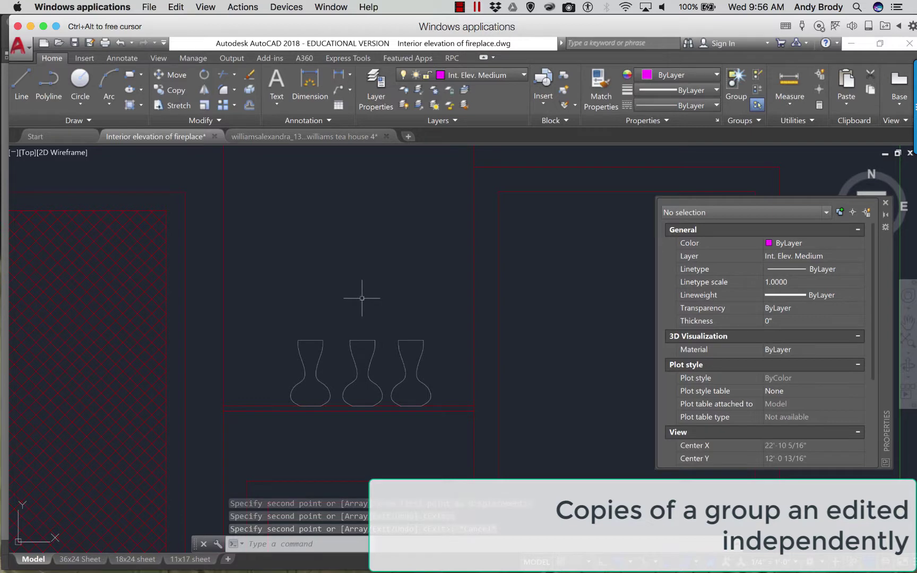
- Stretch the neck of the middle vase straight upward to make it taller
text(stretch)
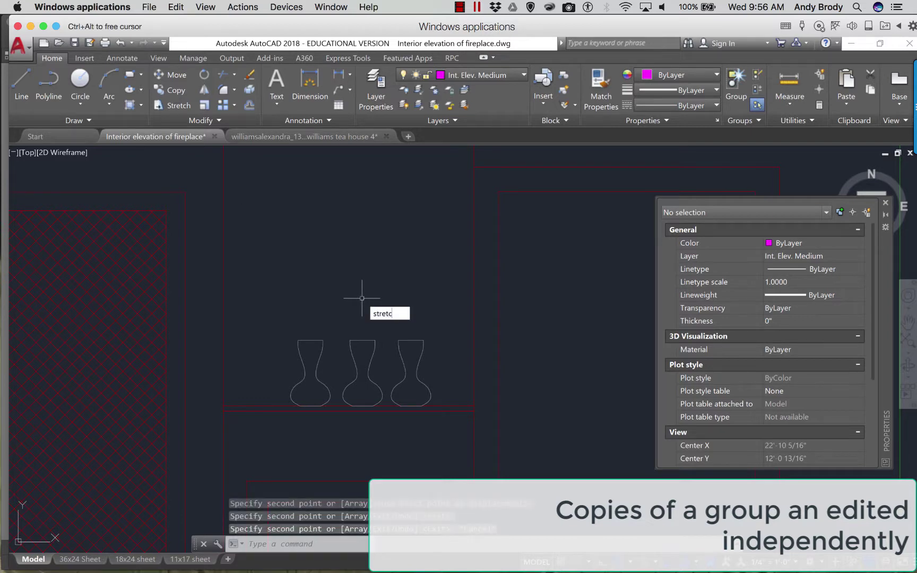
key(Return)
click(385, 324)
click(335, 370)
key(Return)
click(338, 318)
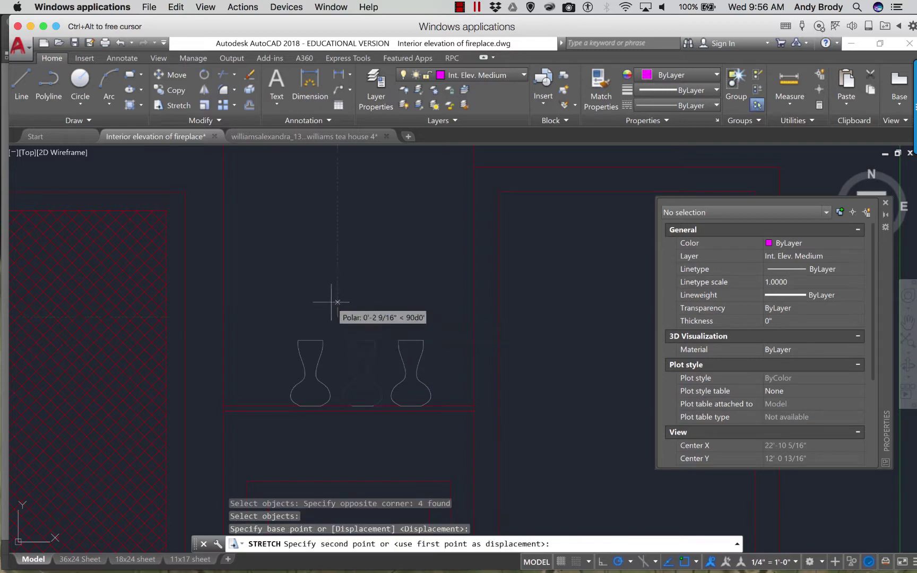
click(333, 280)
- Stretch the top of the middle vase up and to the left so its neck leans over the neighbouring vase
key(Return)
click(410, 266)
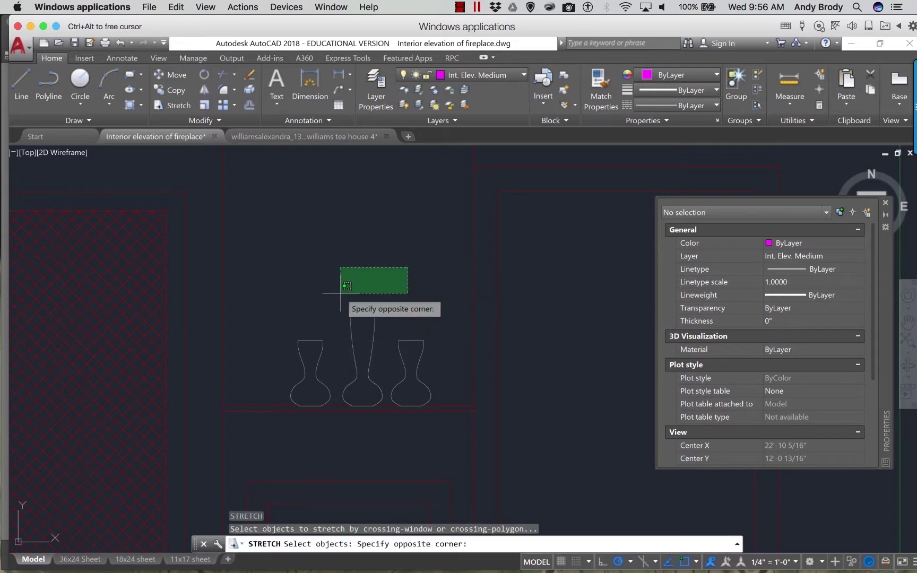
click(324, 316)
key(Return)
click(323, 282)
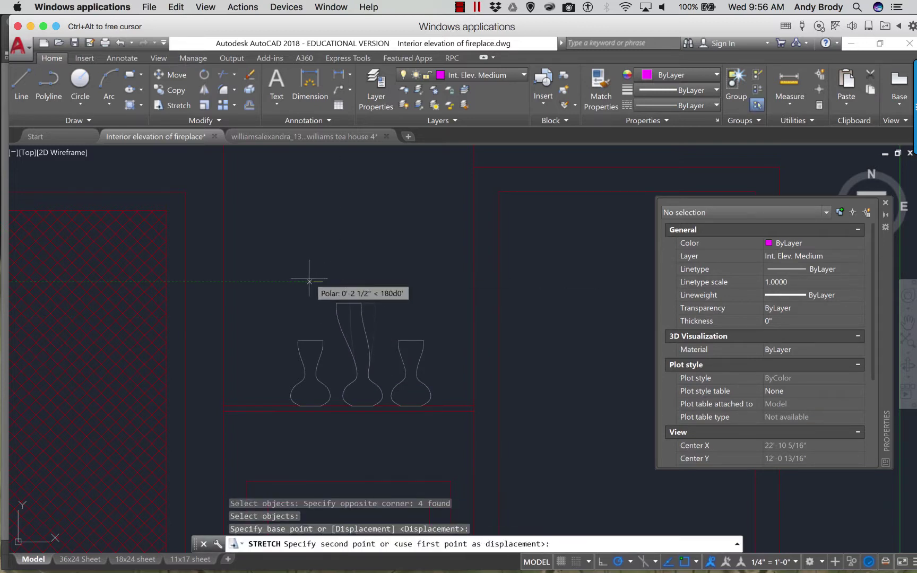
click(276, 268)
key(Escape)
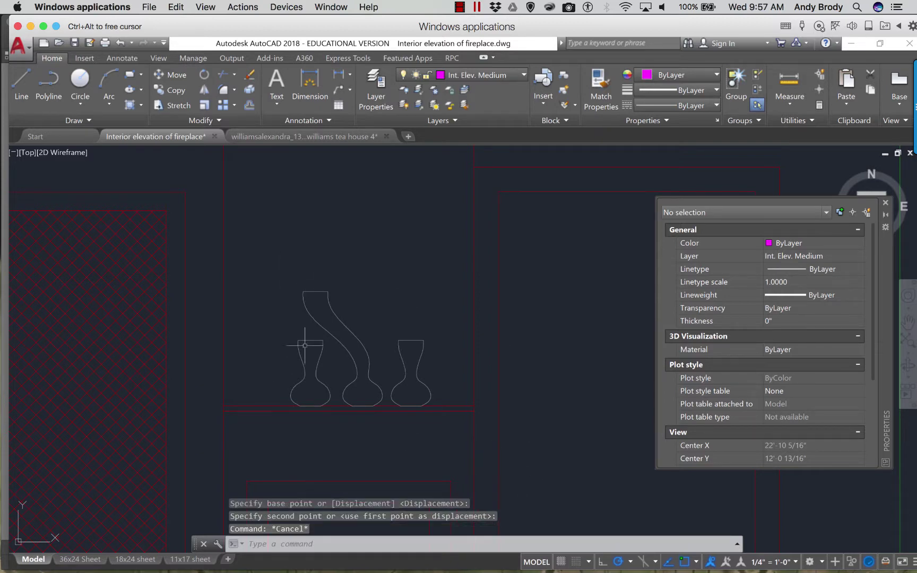
- Erase the stretched middle vase and the leftmost vase copy
click(372, 303)
click(317, 369)
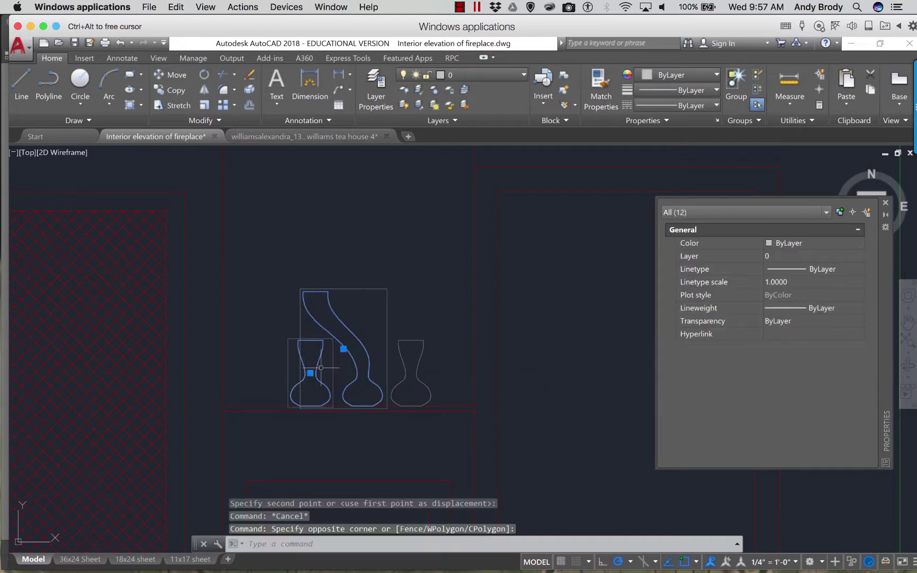
right_click(349, 329)
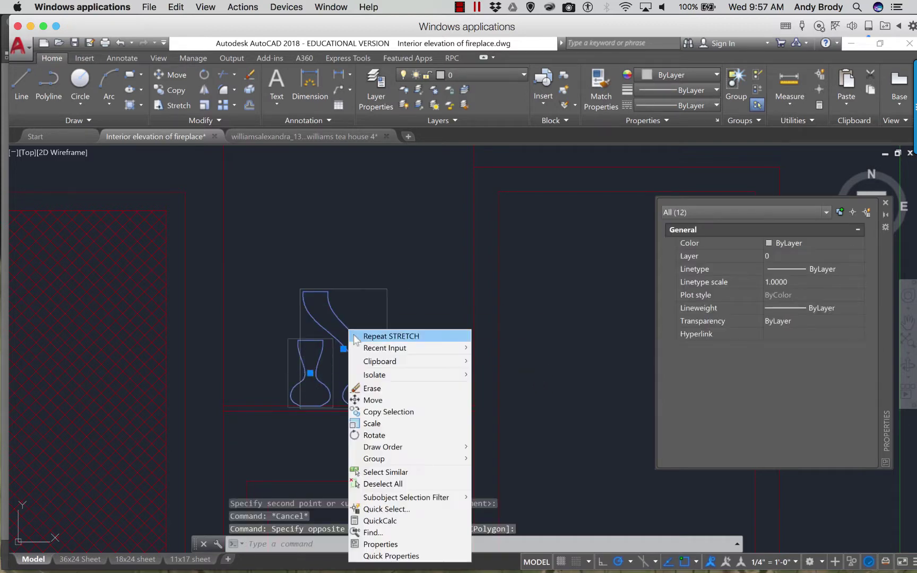
click(372, 388)
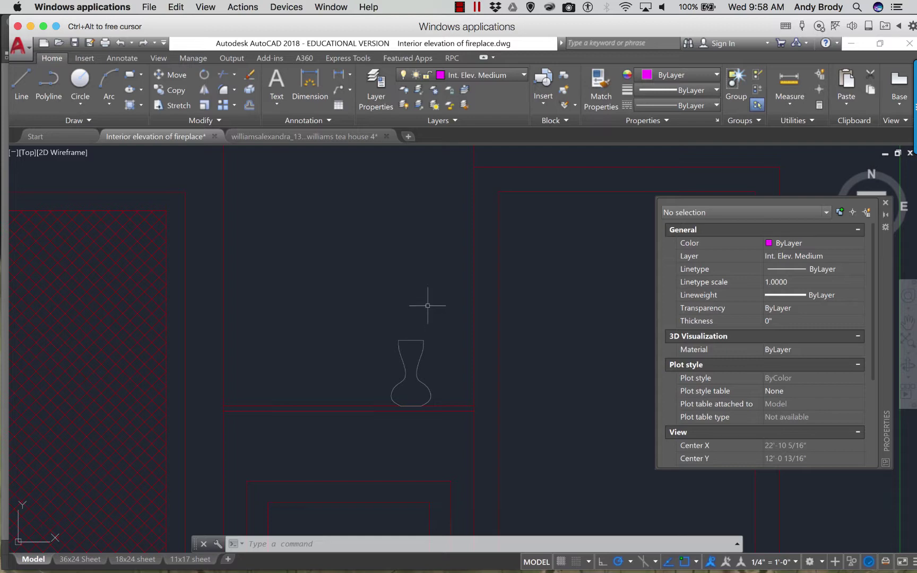
- Ungroup the remaining vase on the mantel into its separate objects
text(ungroup)
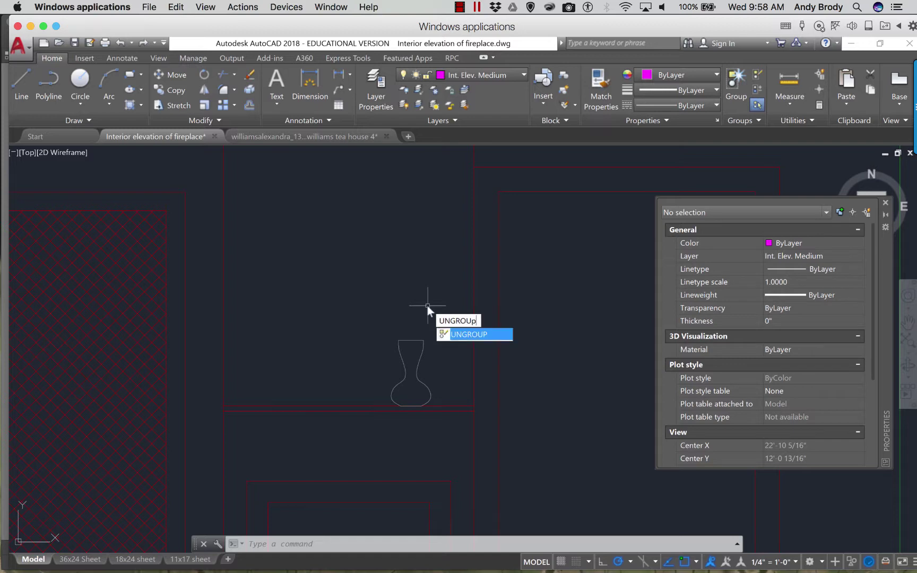
key(Return)
click(413, 339)
key(Return)
key(Escape)
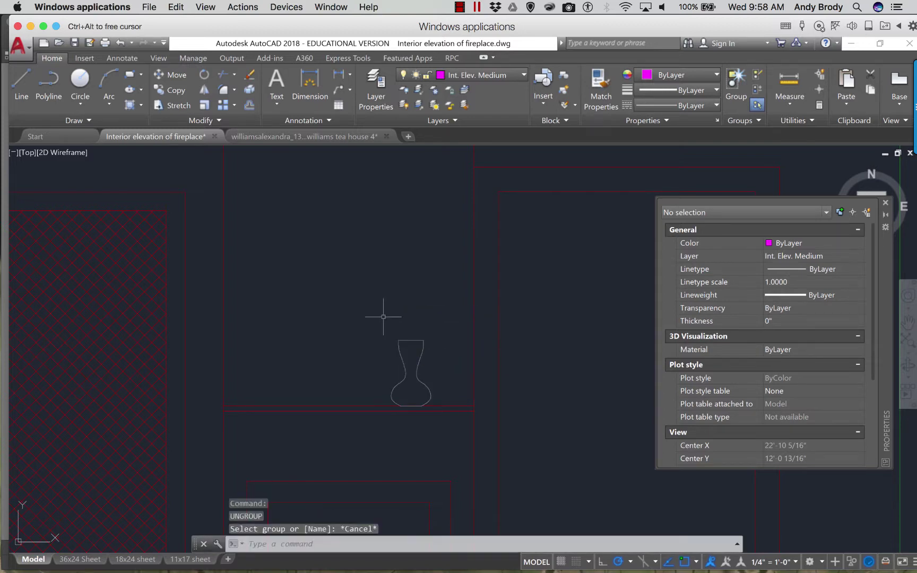
- Select the pieces of the ungrouped vase, examine their layer property and the available layers, and clear the selection
click(410, 340)
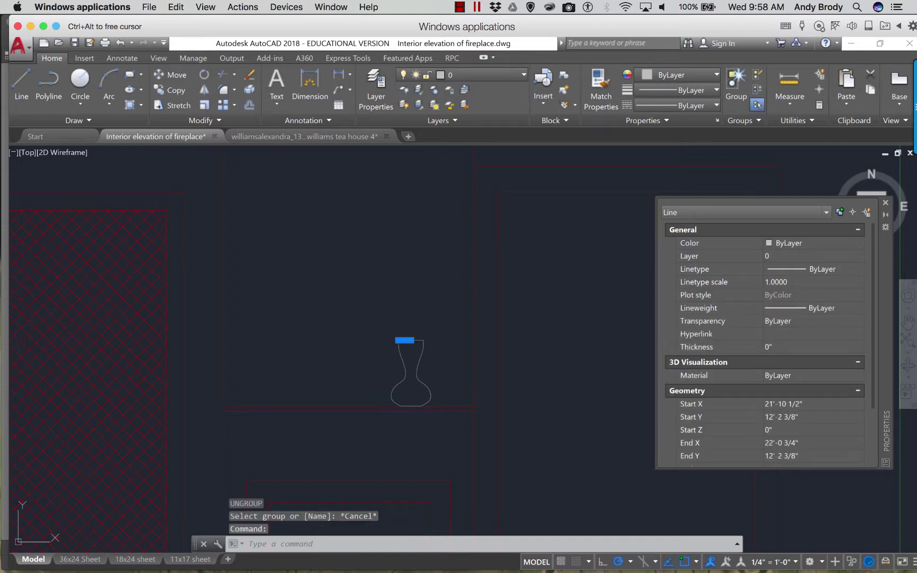
click(370, 315)
click(444, 401)
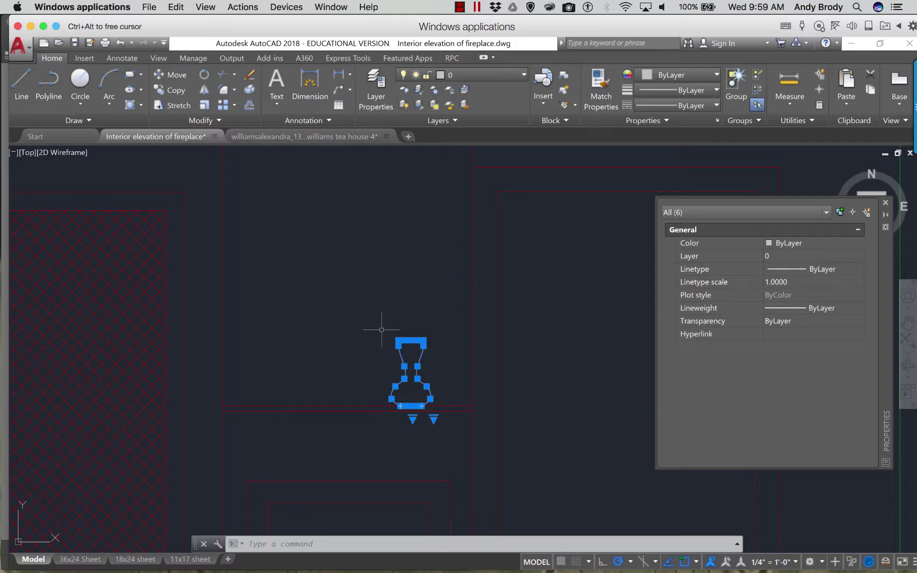
click(780, 257)
click(795, 258)
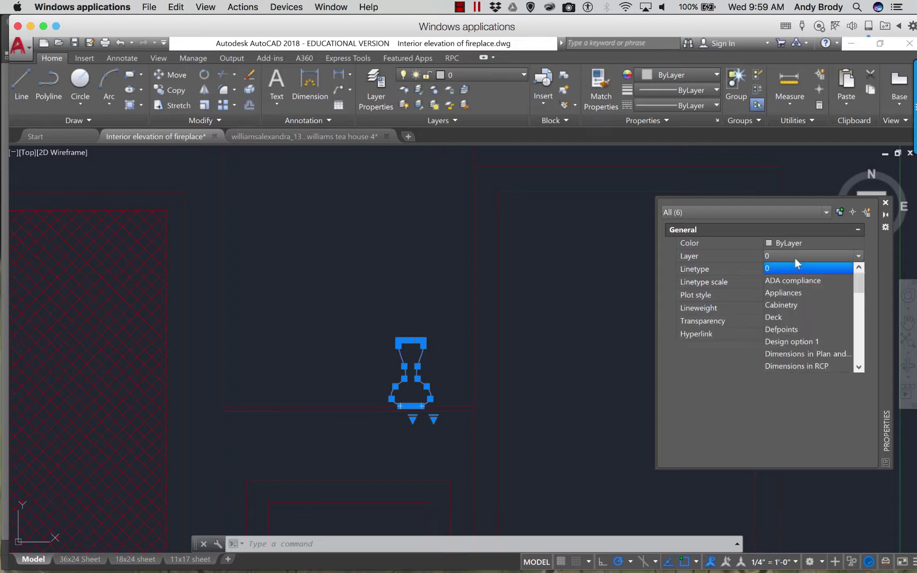
click(795, 258)
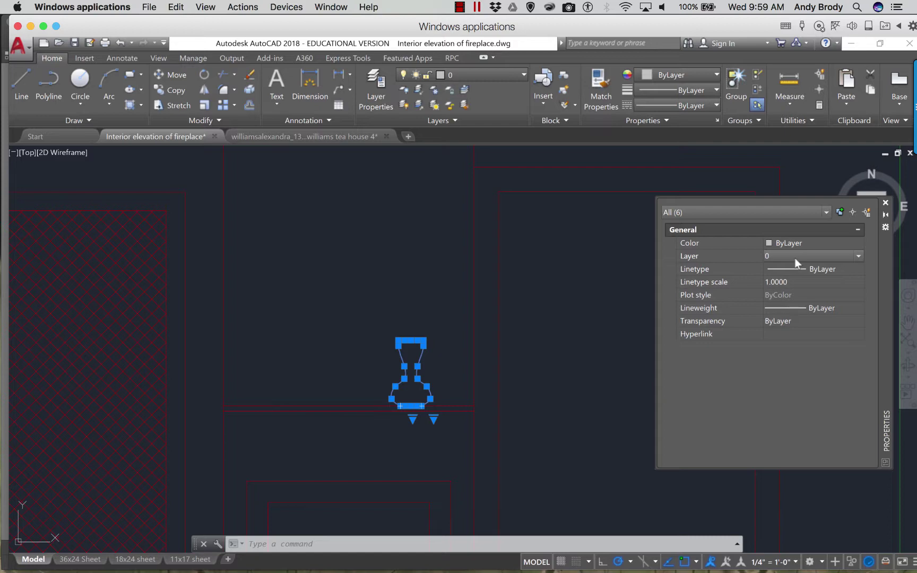
click(355, 249)
key(Escape)
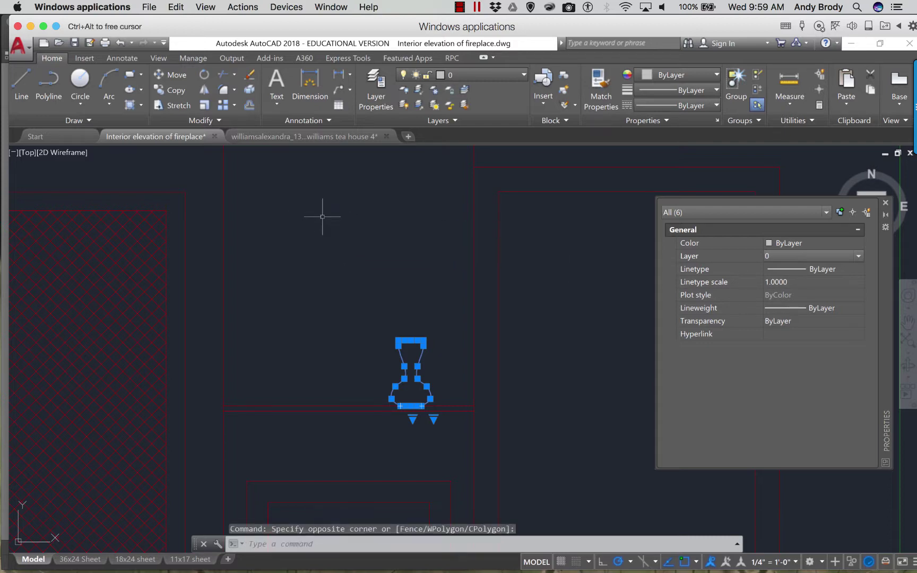
key(Escape)
- Begin a block definition named Vase with its base point at the middle of the vase's bottom edge
text(BLOCK)
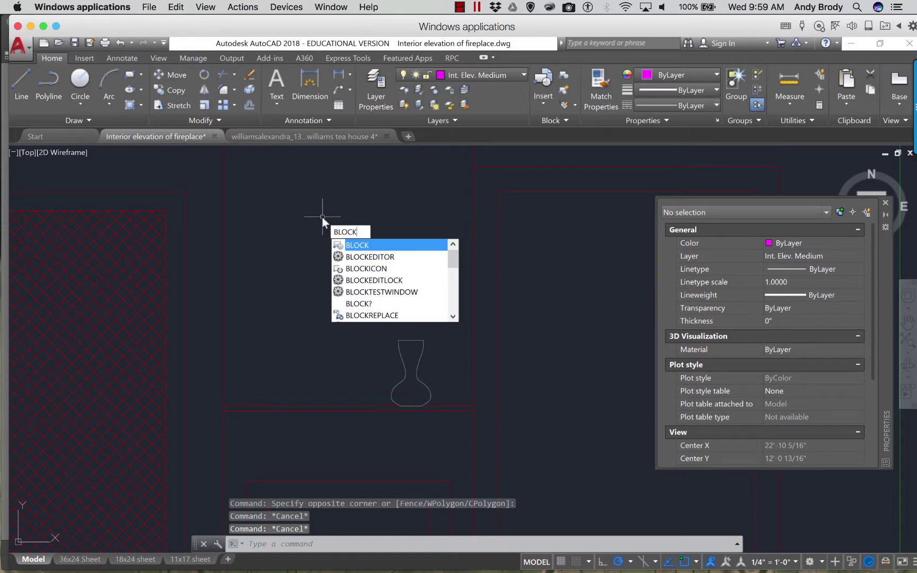
key(Return)
drag(293, 278, 441, 82)
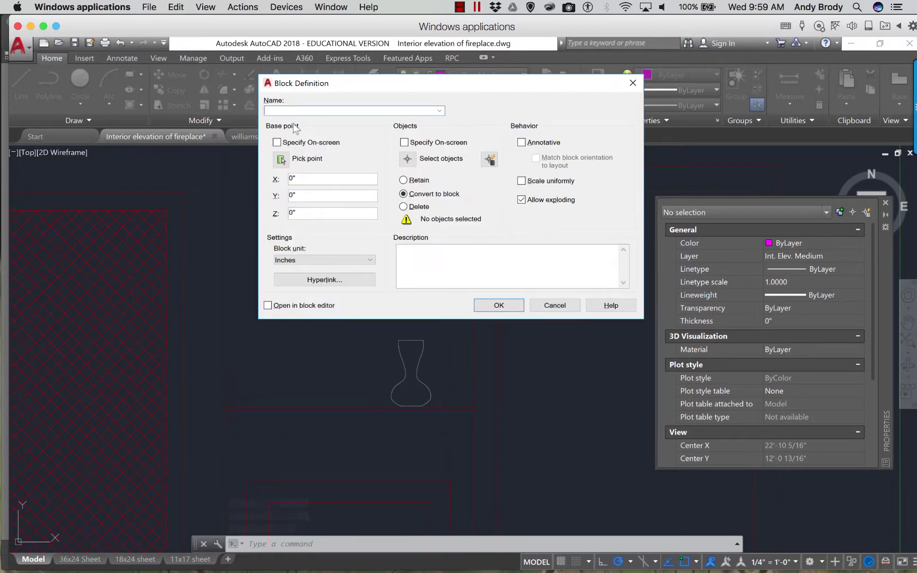
text(ase)
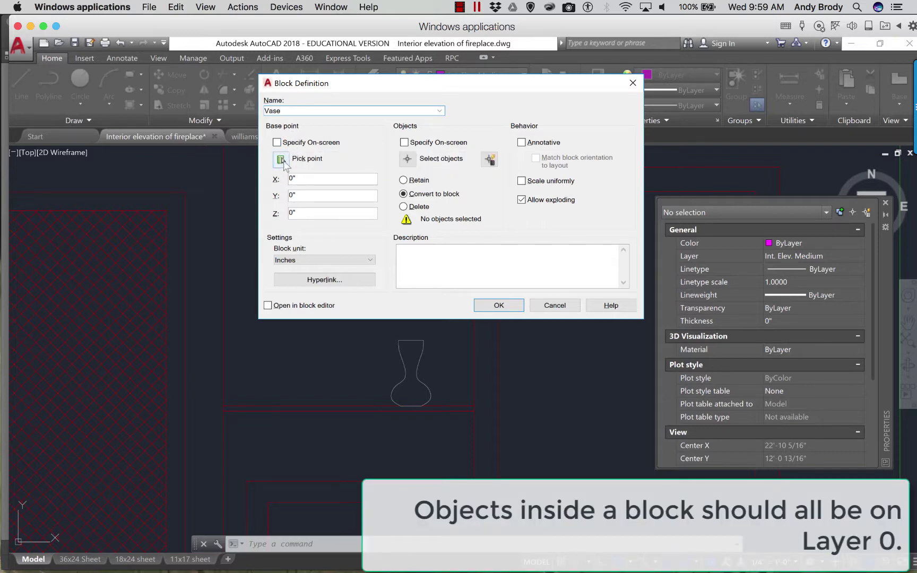
click(281, 159)
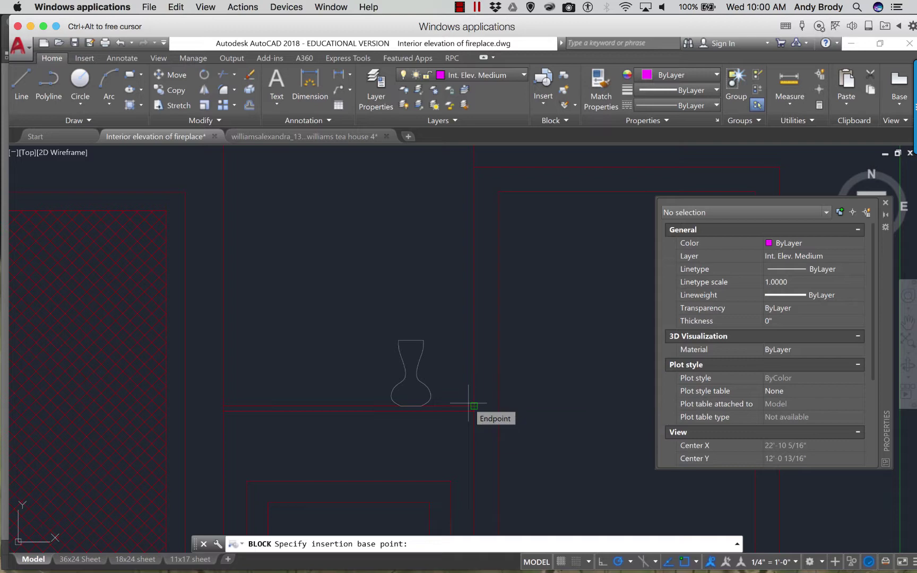
click(410, 406)
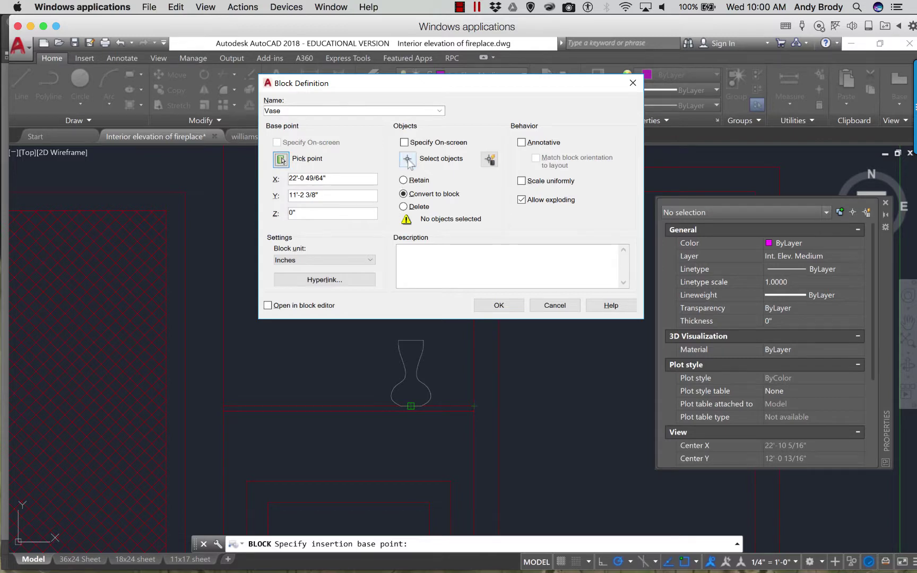
- Select all the vase's pieces as the block's objects and complete the definition, converting them to a block
click(409, 160)
click(361, 316)
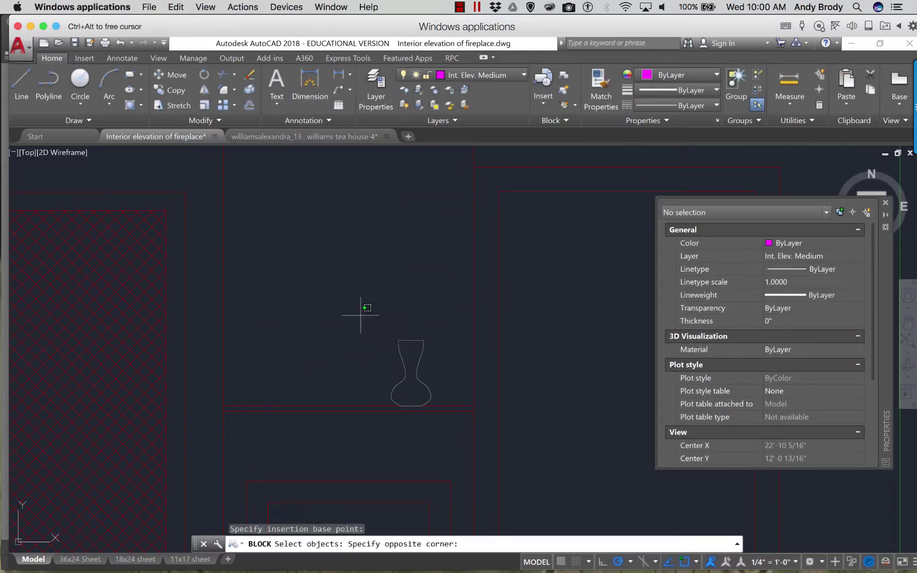
click(438, 412)
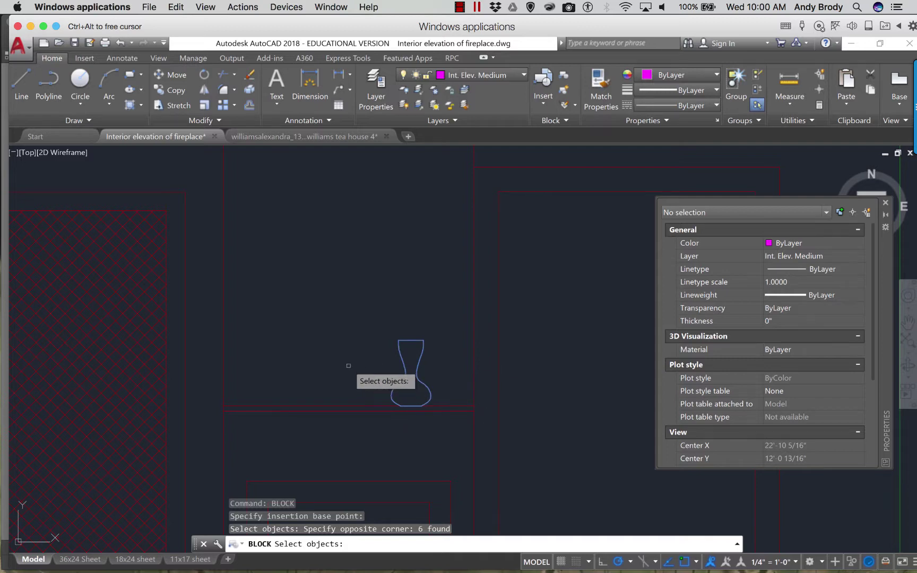
key(Return)
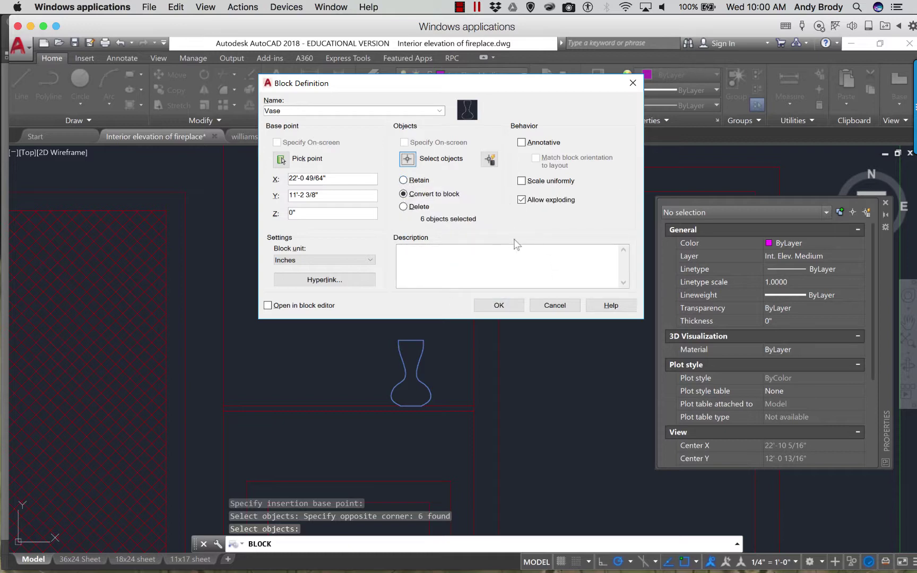
click(499, 305)
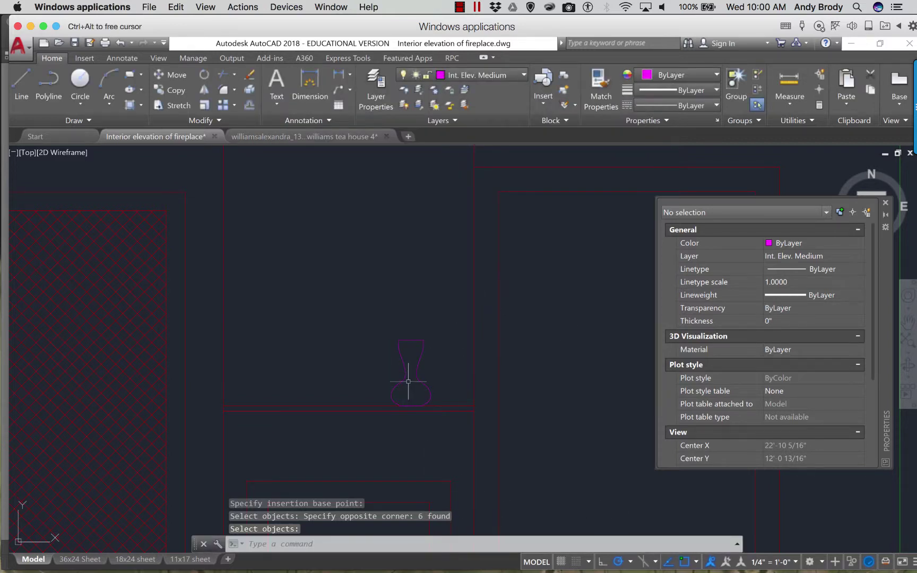
- Copy the vase block twice in a row to the left so three evenly spaced vases stand on the mantel
click(406, 377)
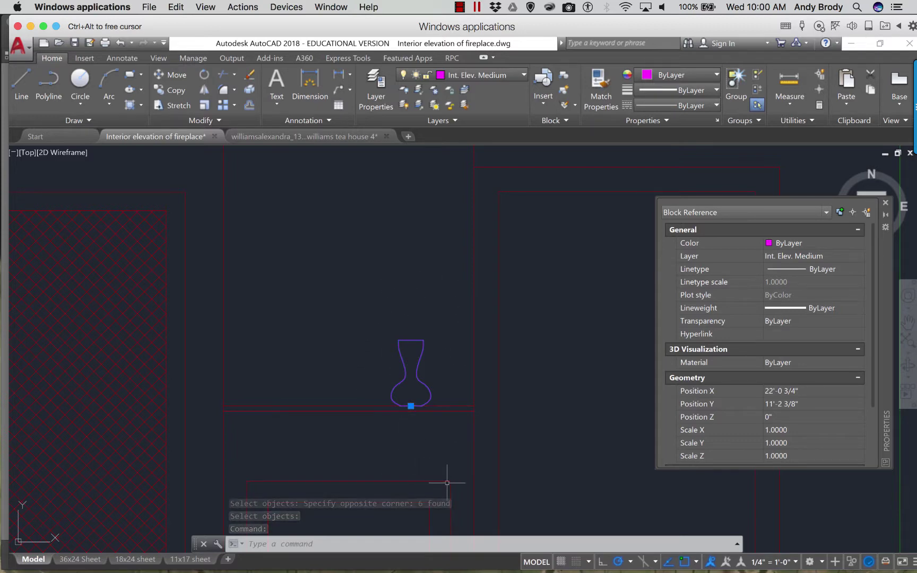
text(copy)
key(Return)
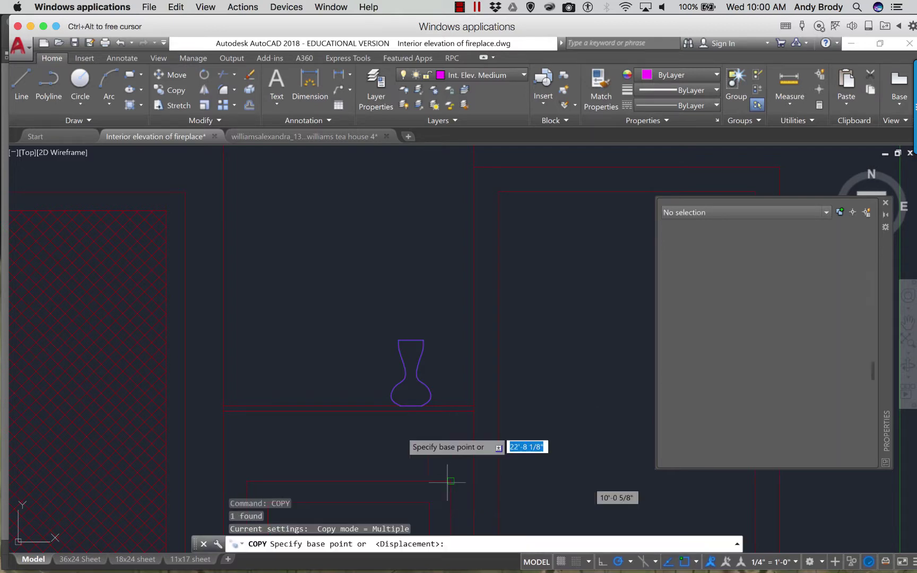
click(414, 438)
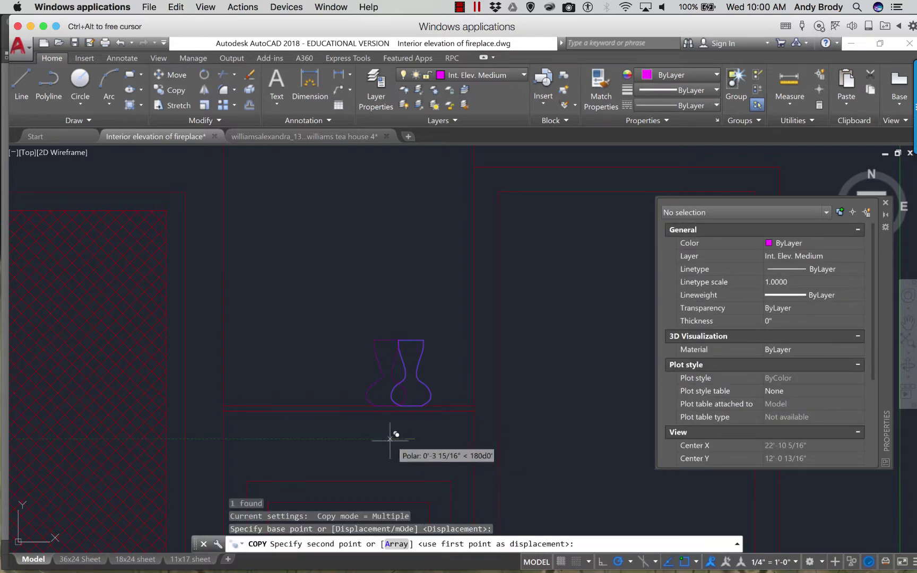
click(368, 438)
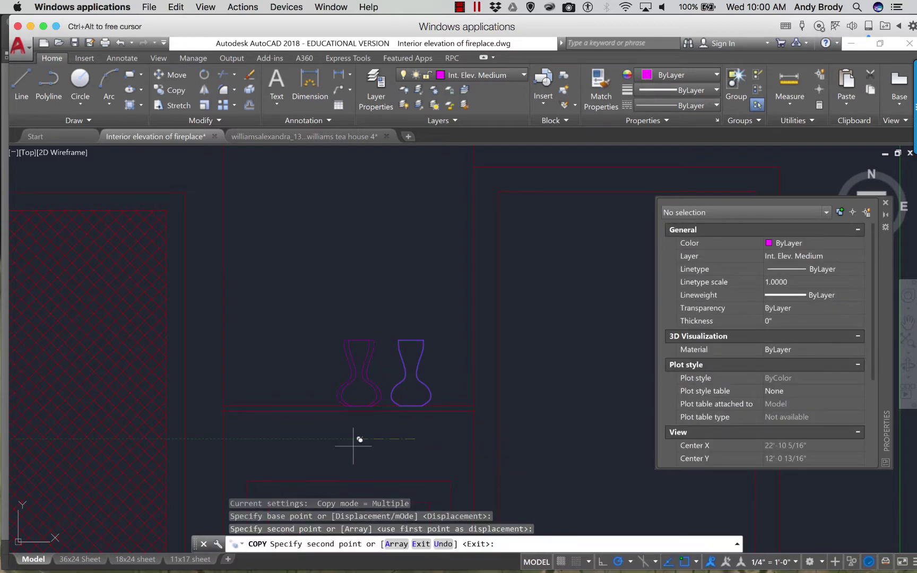
click(317, 438)
key(Escape)
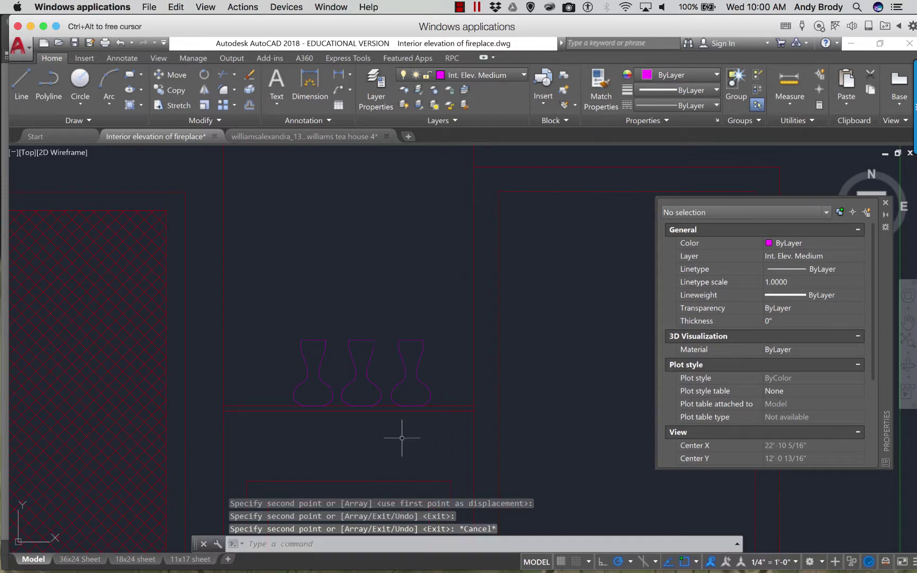
- Try to stretch the top of the middle vase block upward
scroll(438, 393, down, 1)
scroll(434, 392, up, 3)
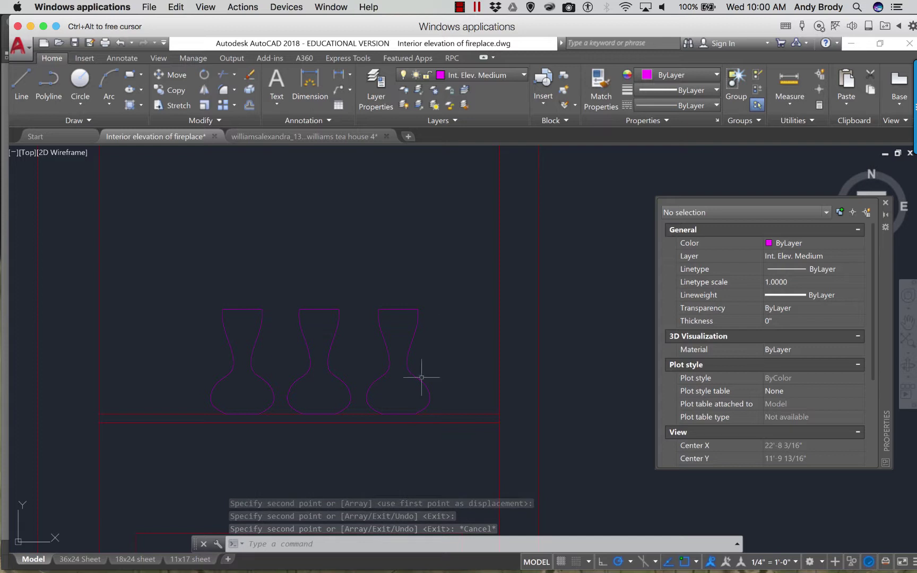
text(stre)
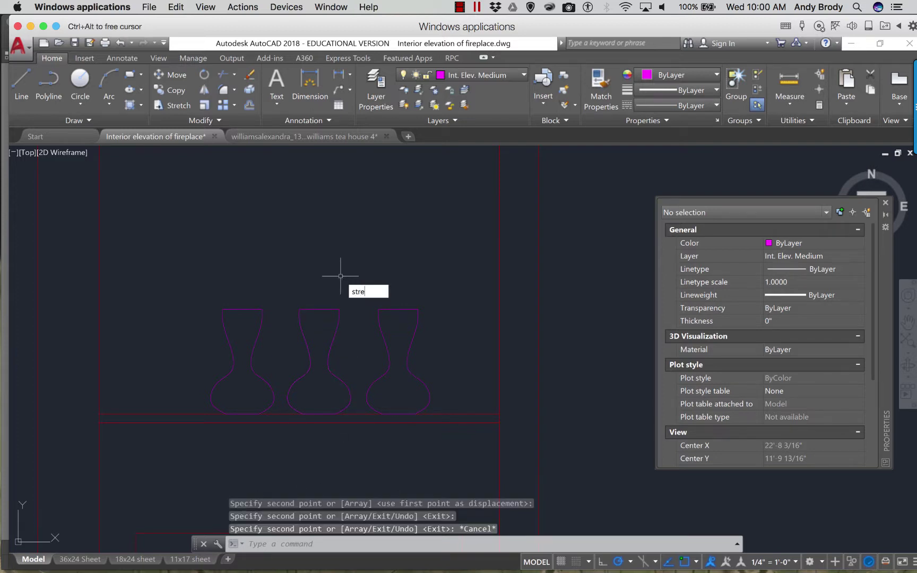
text(tc)
key(Return)
click(349, 283)
click(284, 334)
key(Return)
click(303, 321)
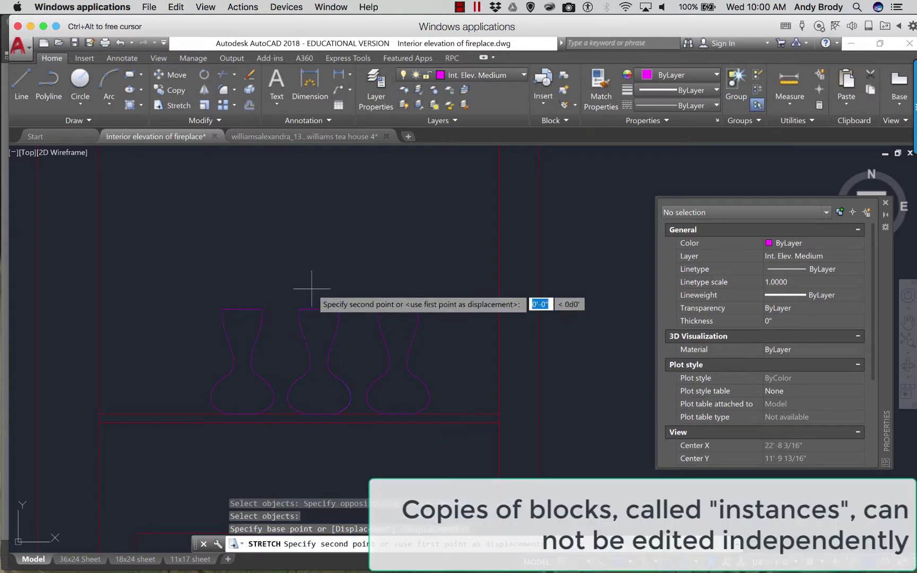
click(301, 246)
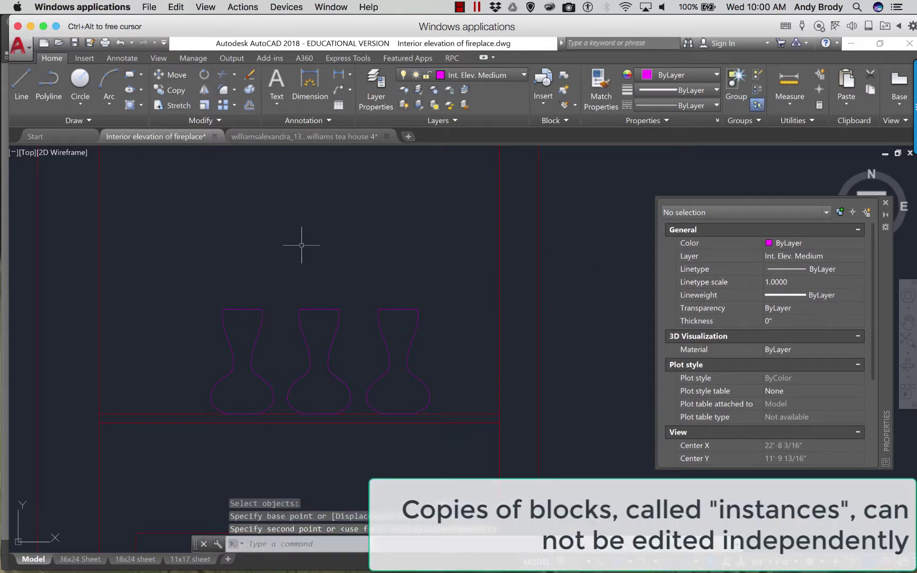
- Open the rightmost vase block in the Block Editor
click(381, 326)
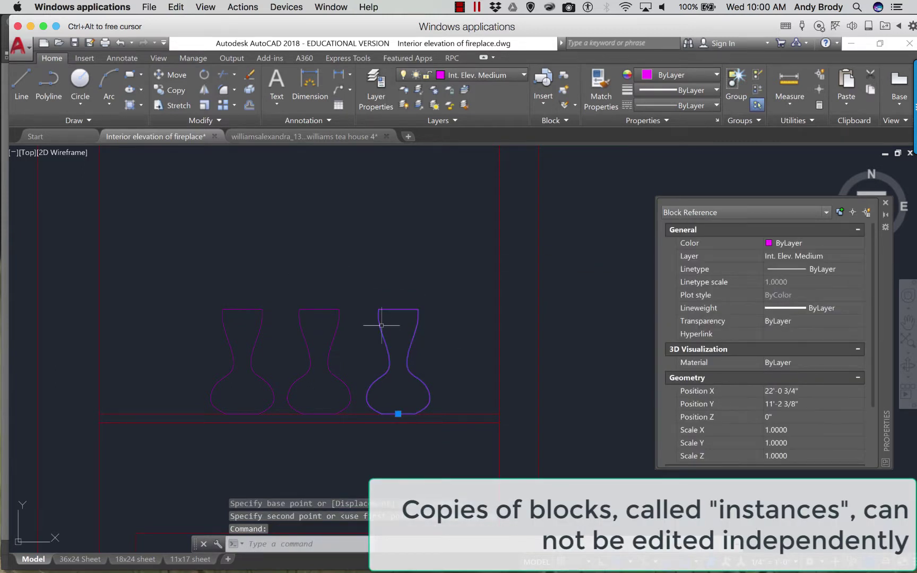
right_click(382, 327)
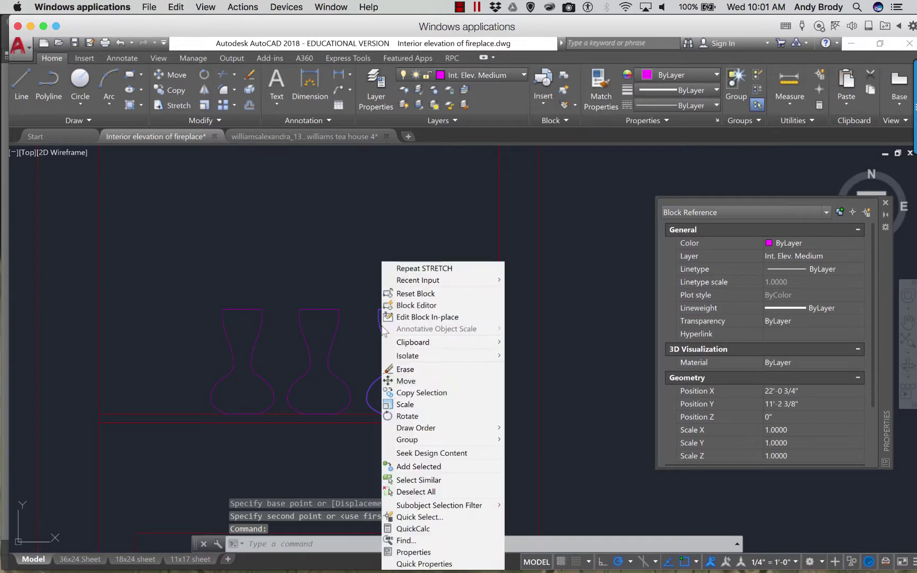
click(412, 311)
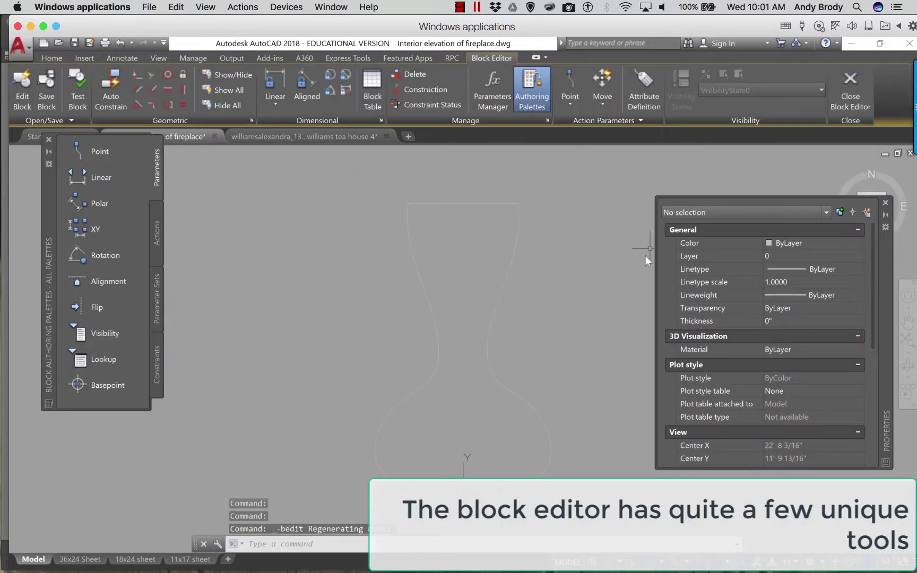
click(491, 338)
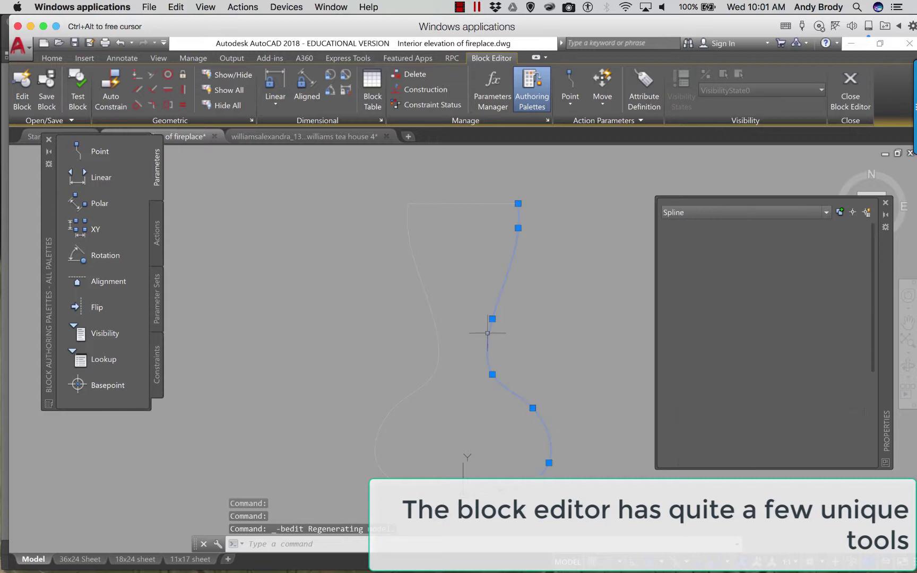
key(Escape)
key(Escape)
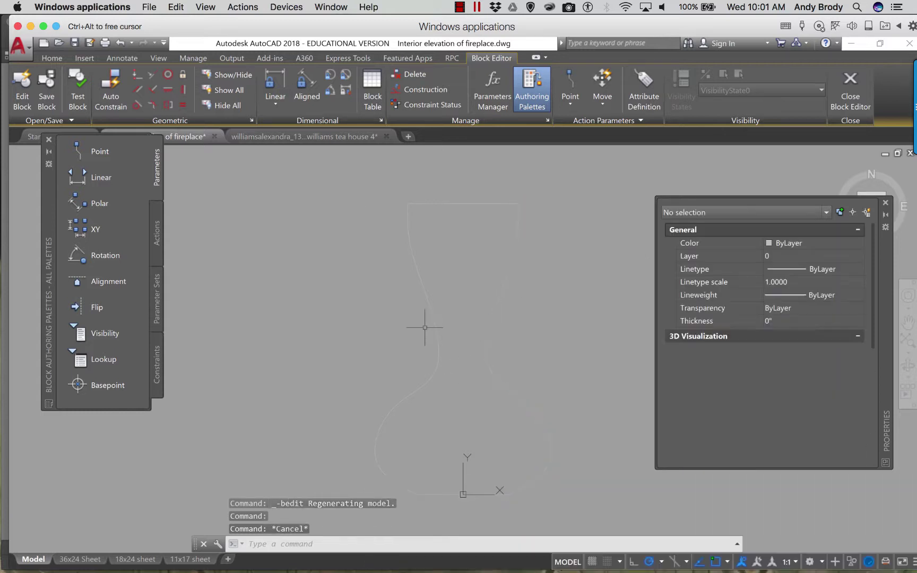
- Stretch the vase's top edge straight up about 1 13/16" and close the Block Editor, saving the changes to Vase
middle_drag(467, 252, 459, 287)
text(s)
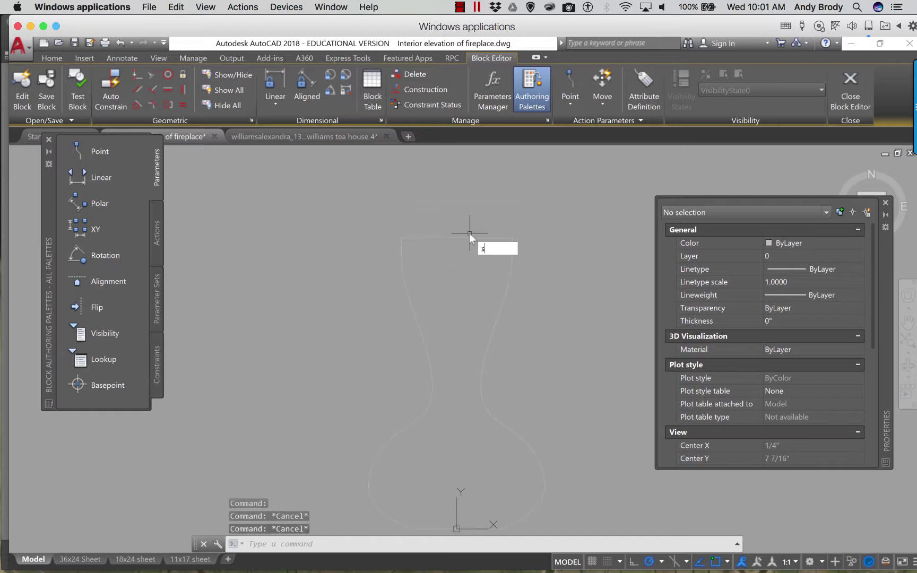
text(tretch)
key(Return)
click(528, 217)
click(357, 255)
key(Return)
click(364, 241)
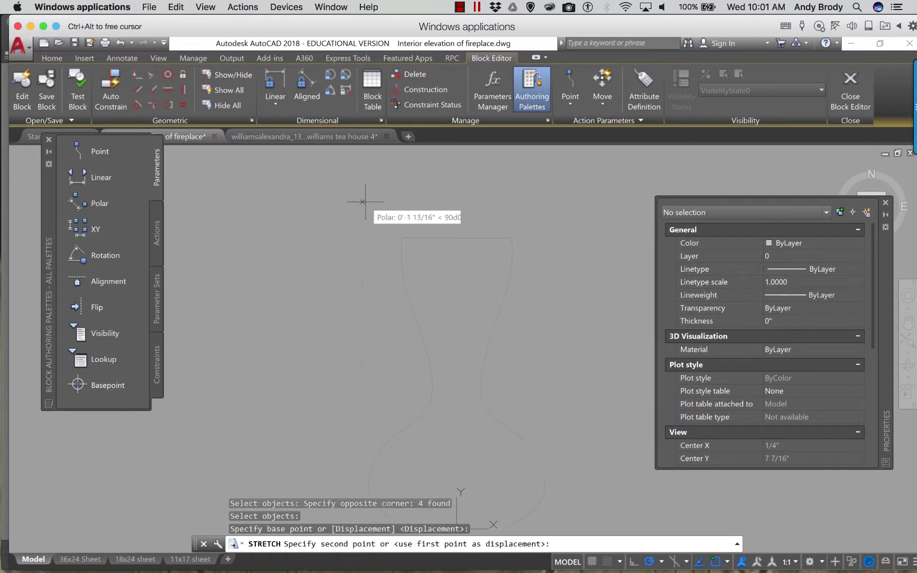
click(367, 198)
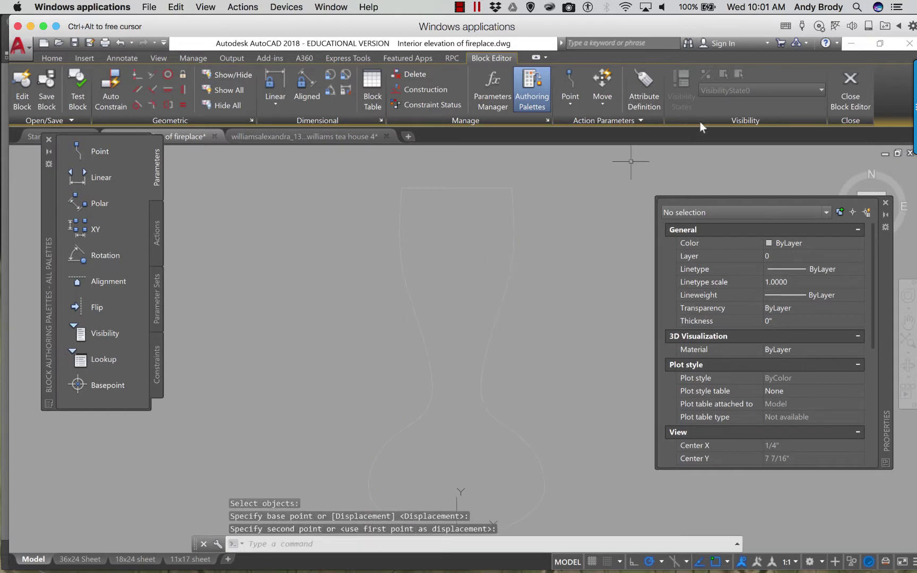
click(841, 99)
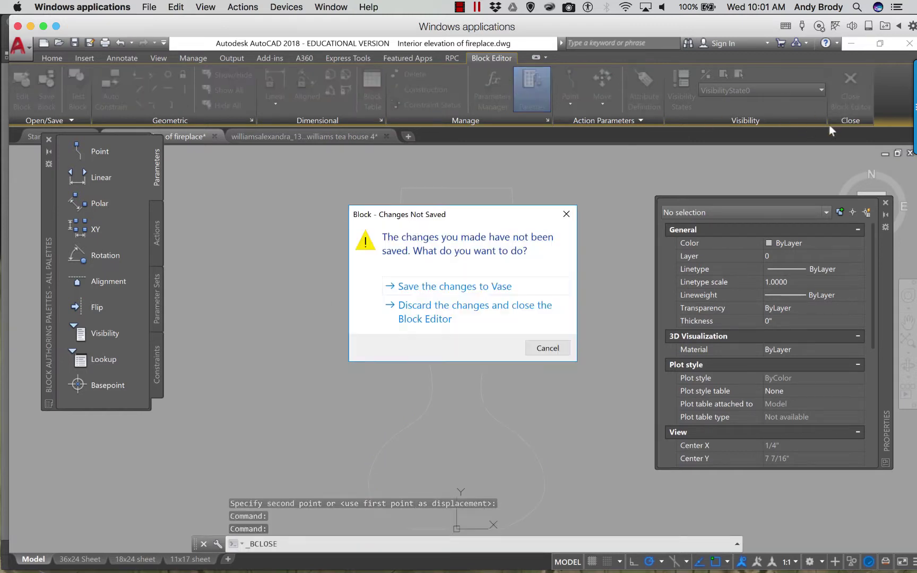
click(455, 288)
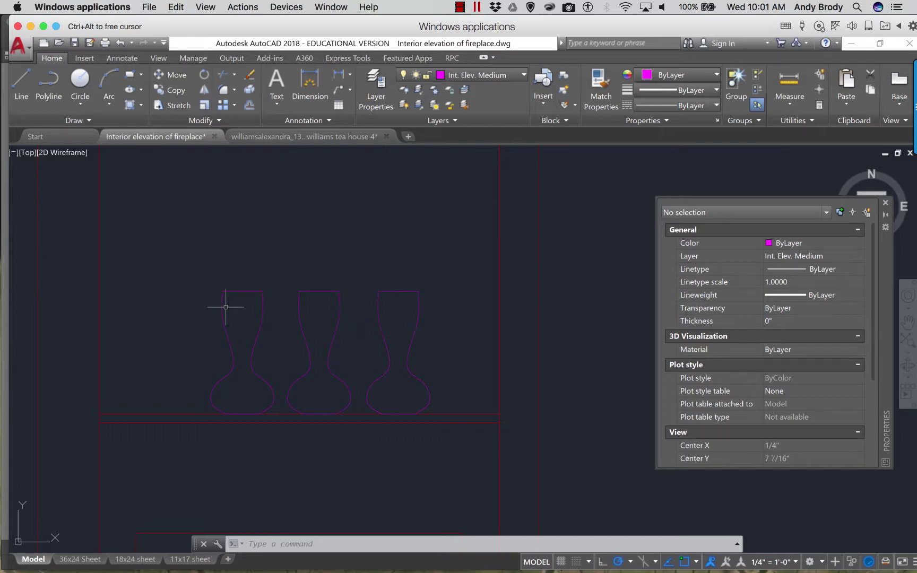
- Select the left and middle vase blocks together to examine their properties, and clear the selection
click(344, 352)
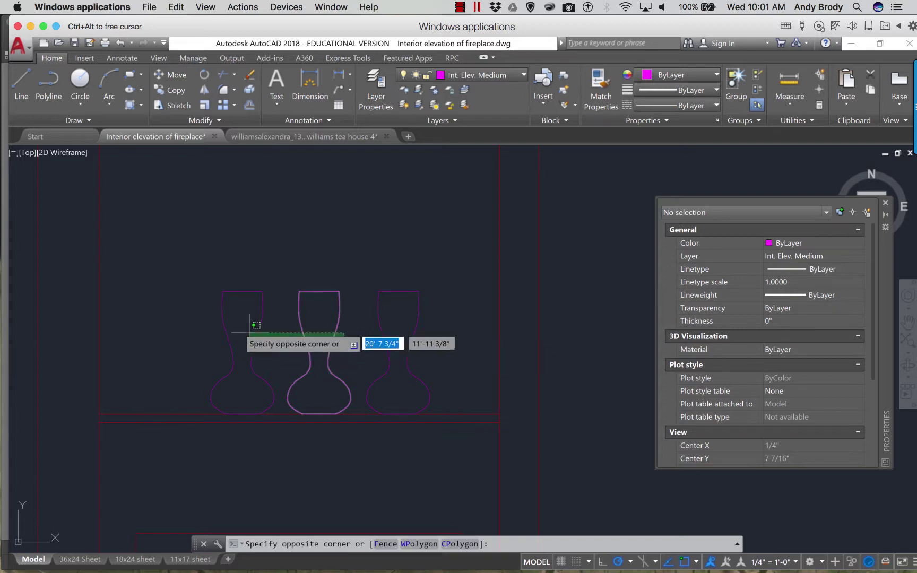
click(250, 332)
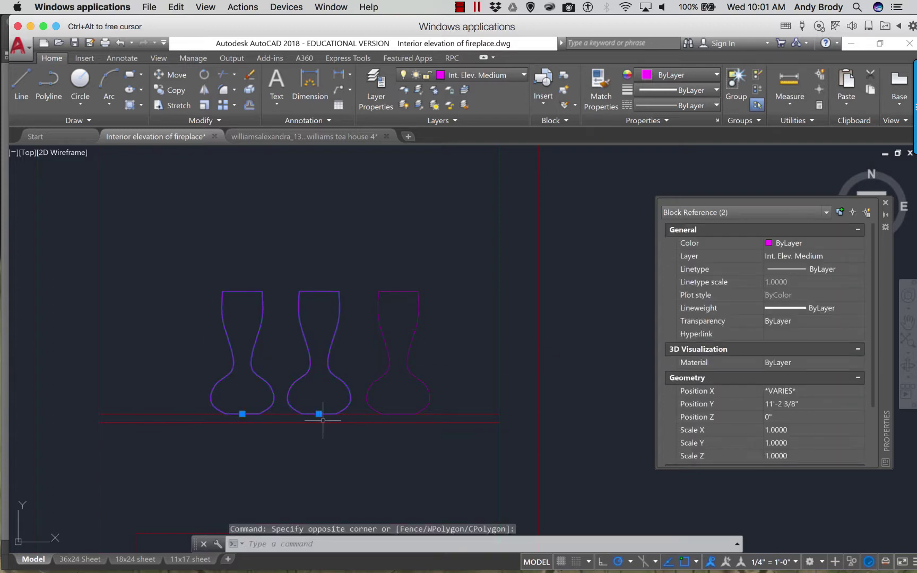
key(Escape)
key(Escape)
- Start the Write Block command and pick the lower-left corner of the elevation's outline as the base point
scroll(324, 419, up, 4)
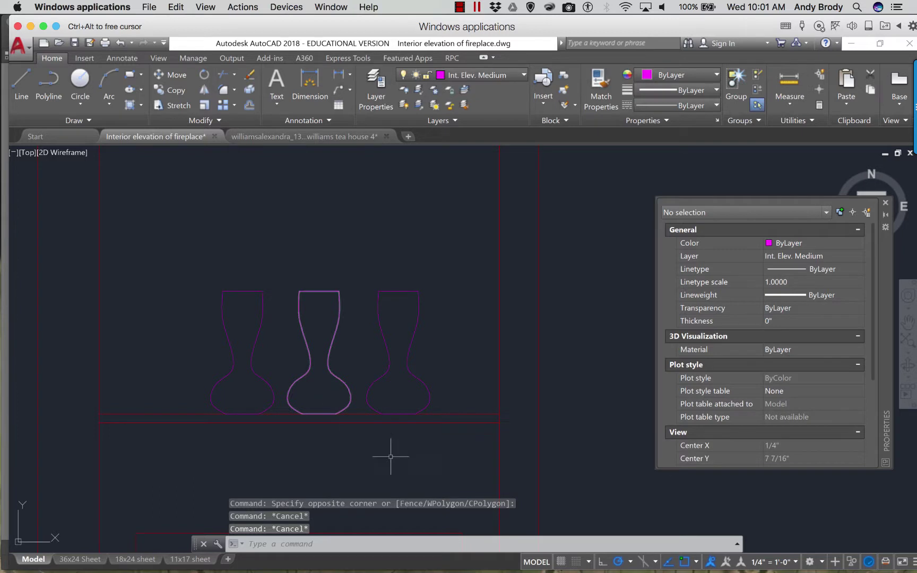
scroll(408, 404, down, 6)
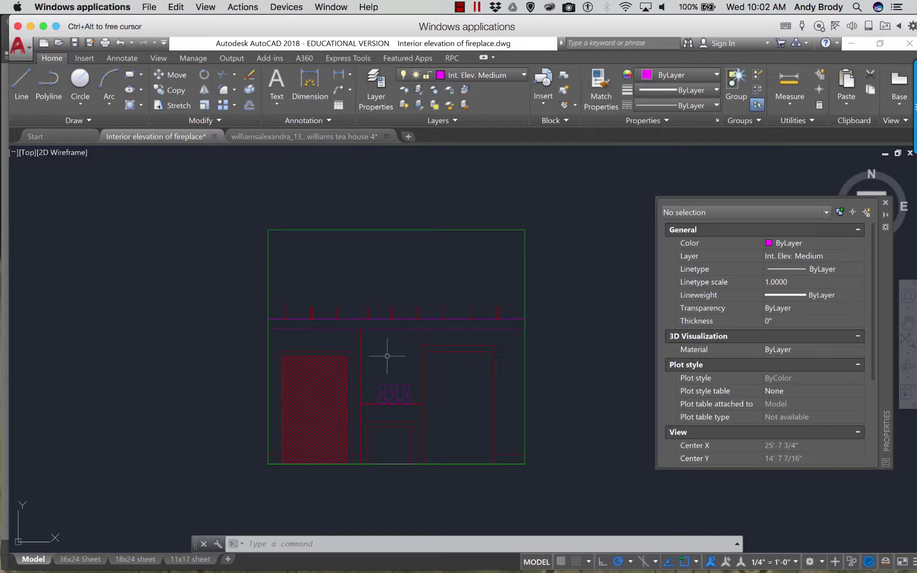
scroll(250, 349, down, 2)
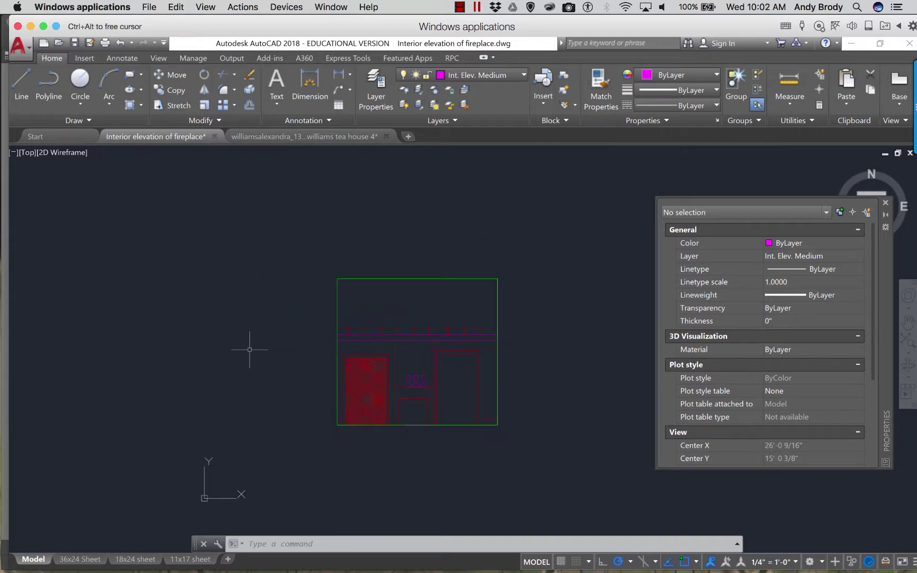
scroll(408, 355, up, 2)
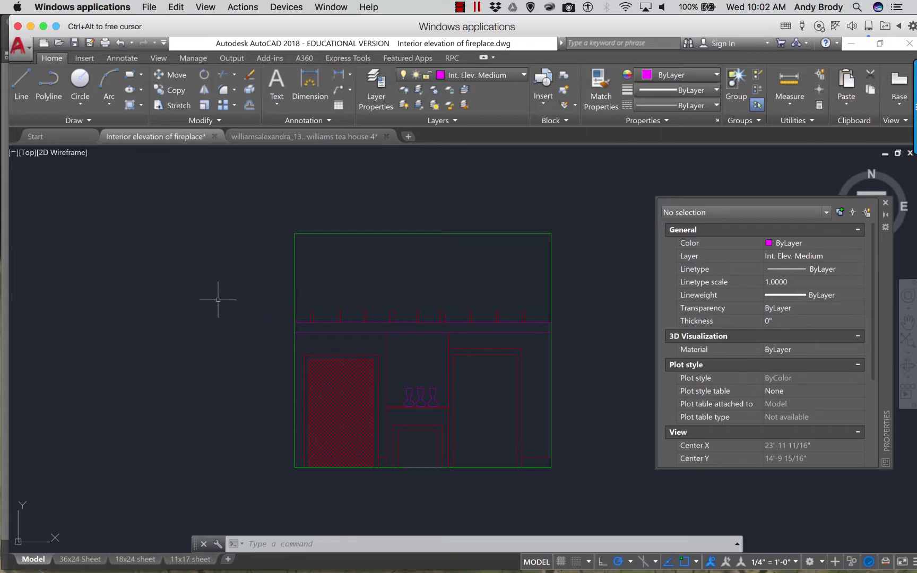
text(WBock)
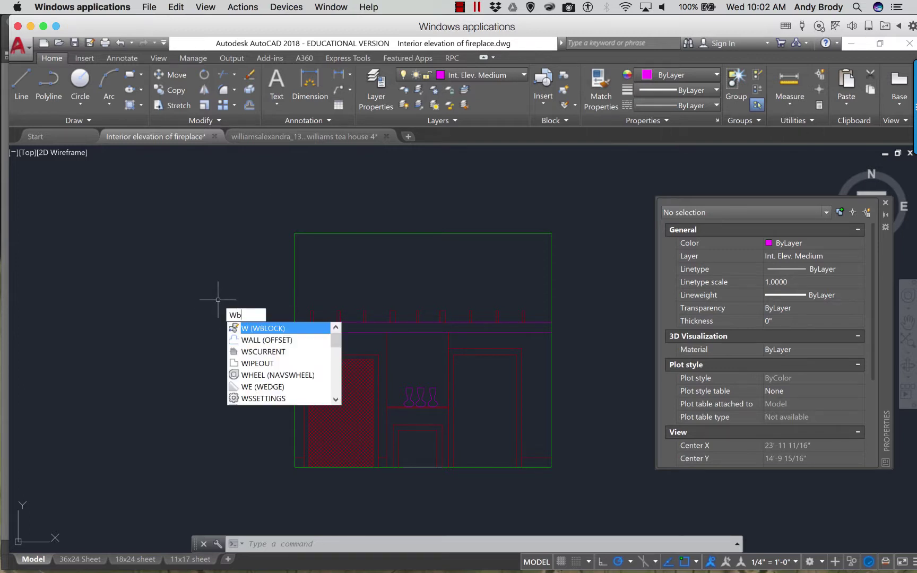
key(Return)
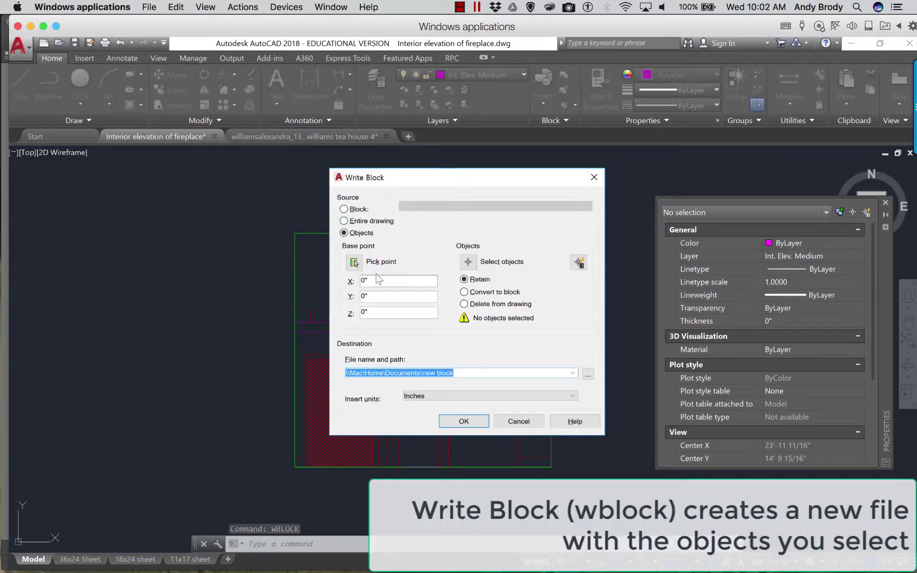
drag(407, 179, 597, 83)
click(545, 166)
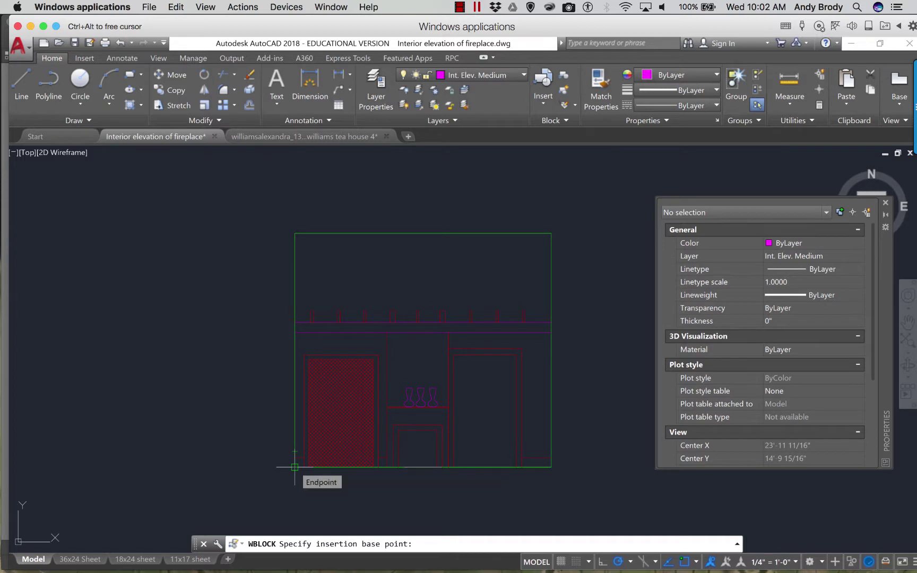
click(295, 467)
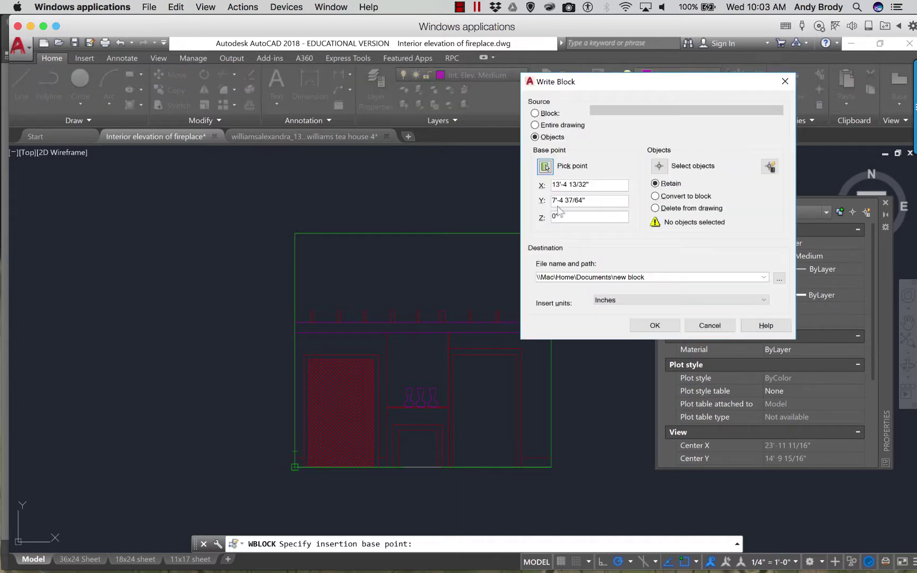
- Select the entire fireplace elevation as the objects for the written block
click(660, 167)
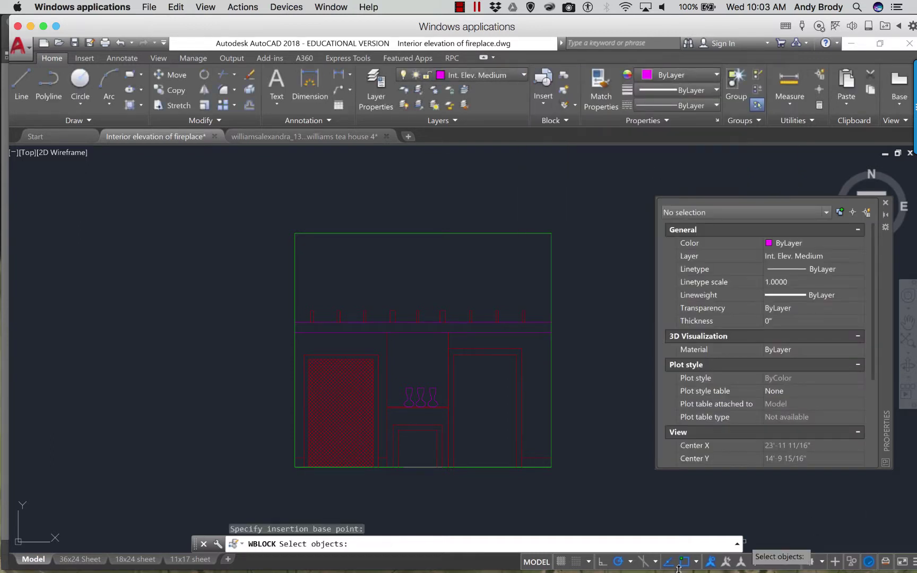
click(280, 213)
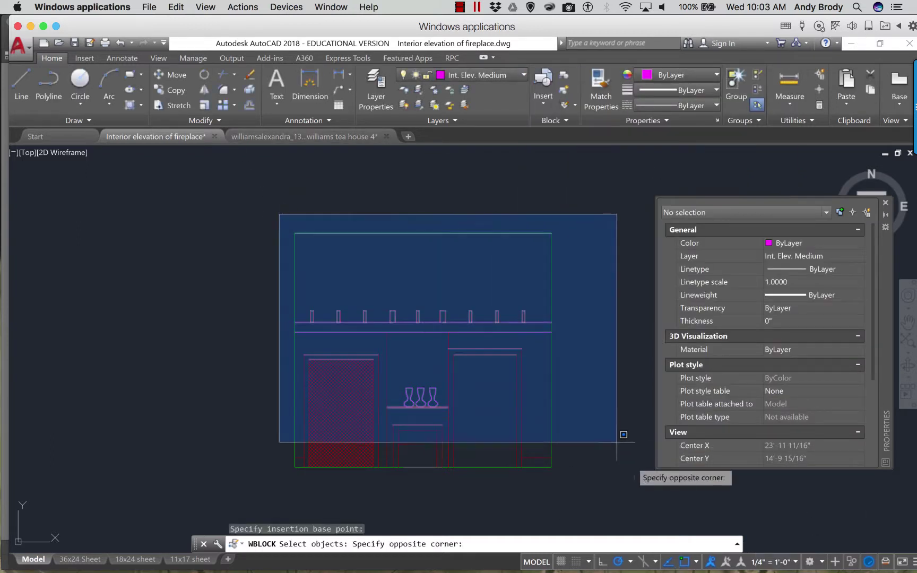
click(595, 484)
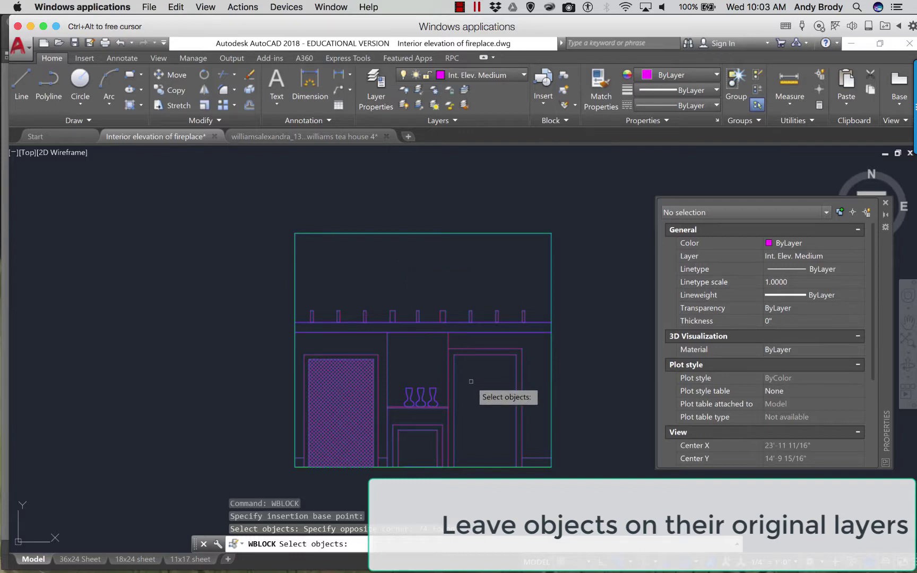
key(Return)
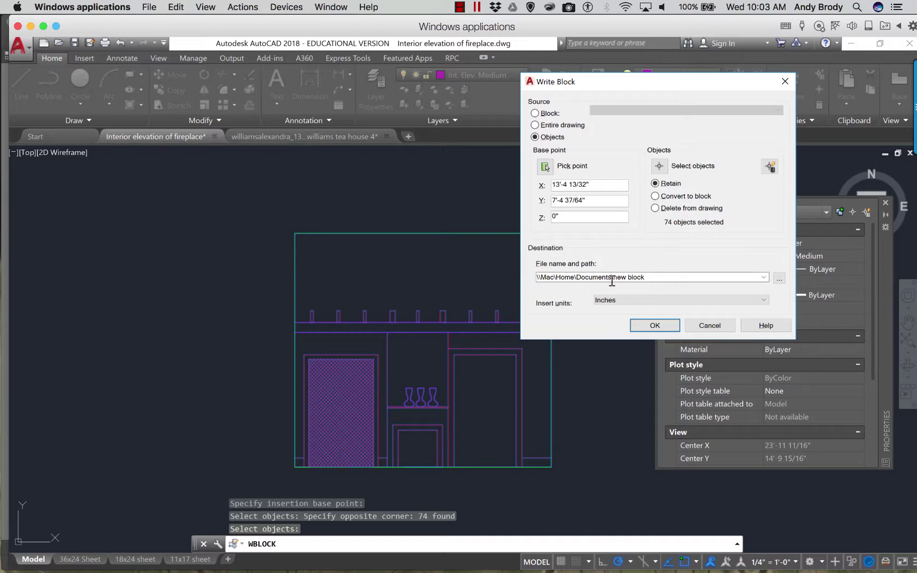
- Set the block's destination to the Desktop with the file name "Intieror elevation of the fireplace.dwg"
click(779, 279)
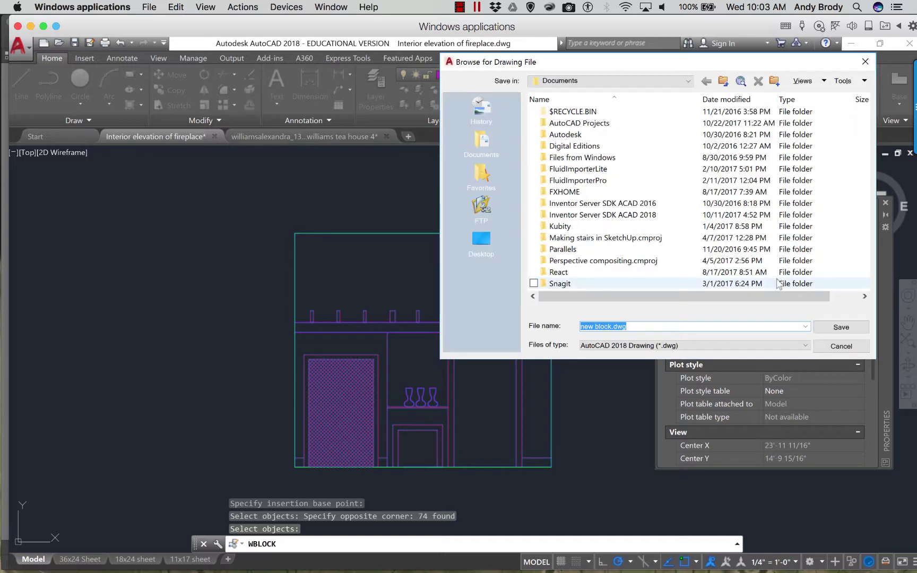
click(485, 251)
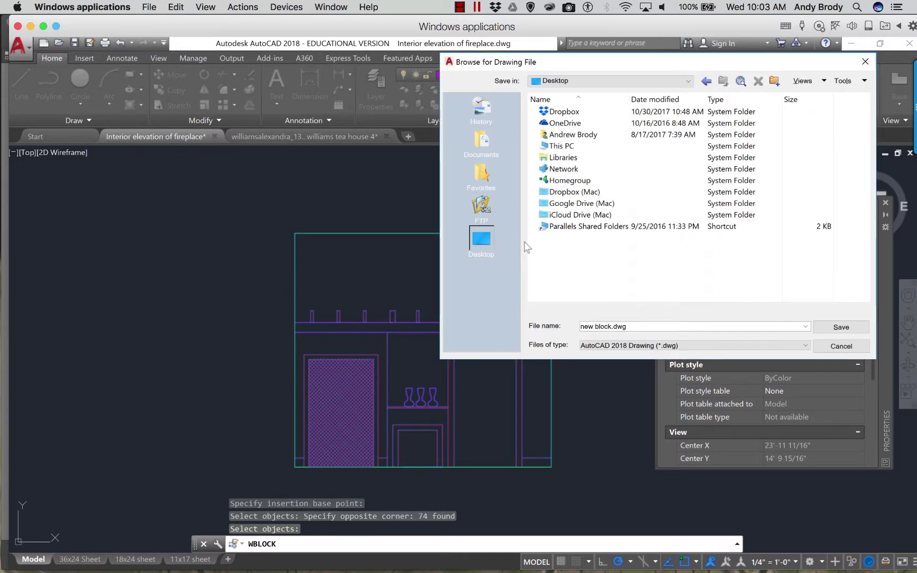
click(612, 327)
click(611, 326)
drag(611, 326, 574, 330)
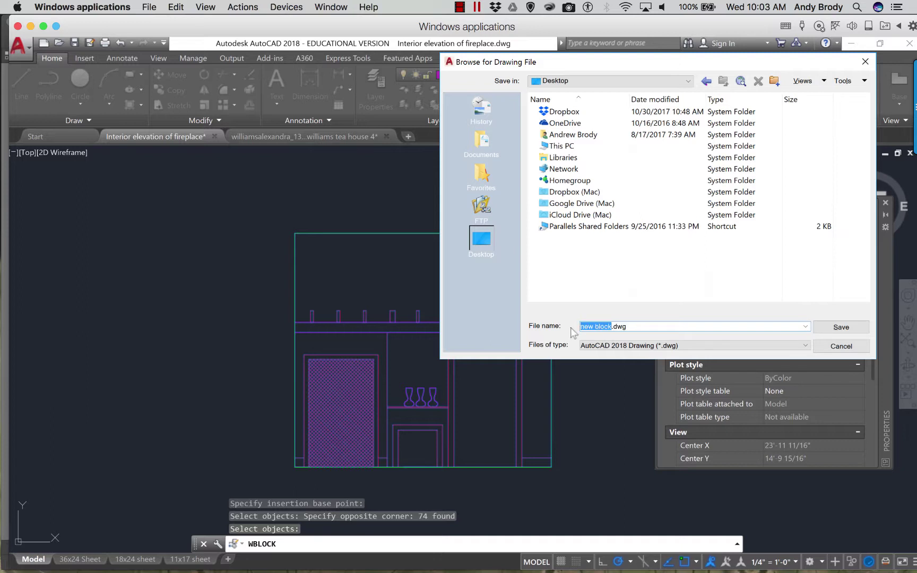
text(S:\)
key(BackSpace)
key(BackSpace)
key(BackSpace)
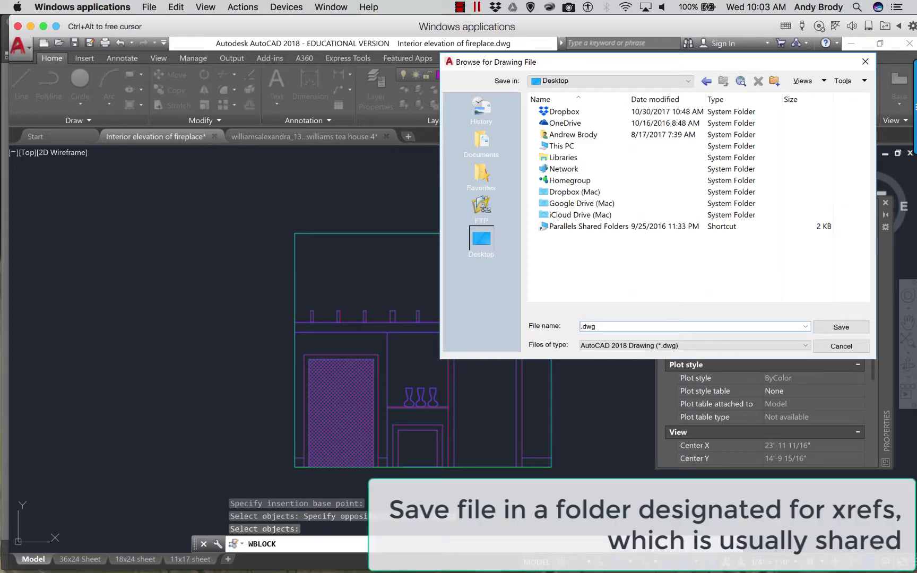
text(Intieror elevation)
text( of the fi)
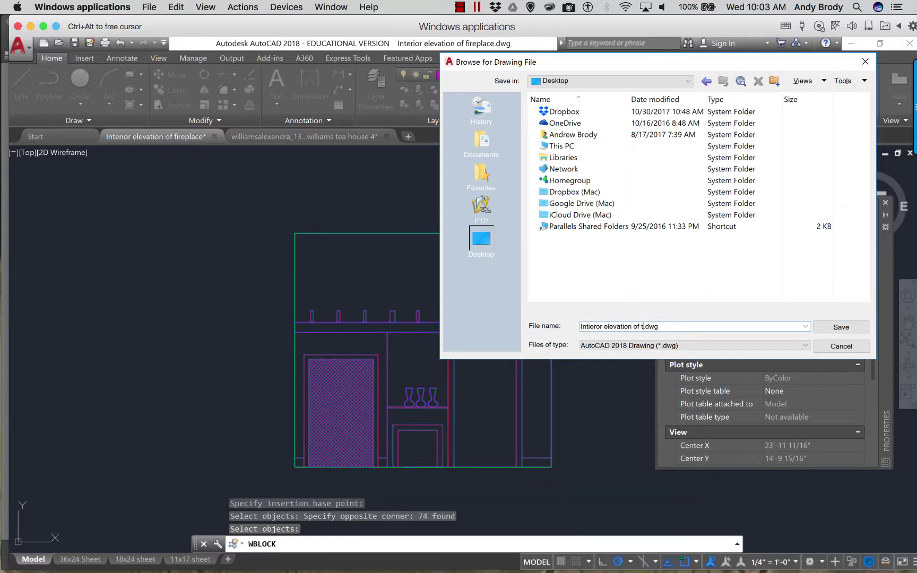
text(repl)
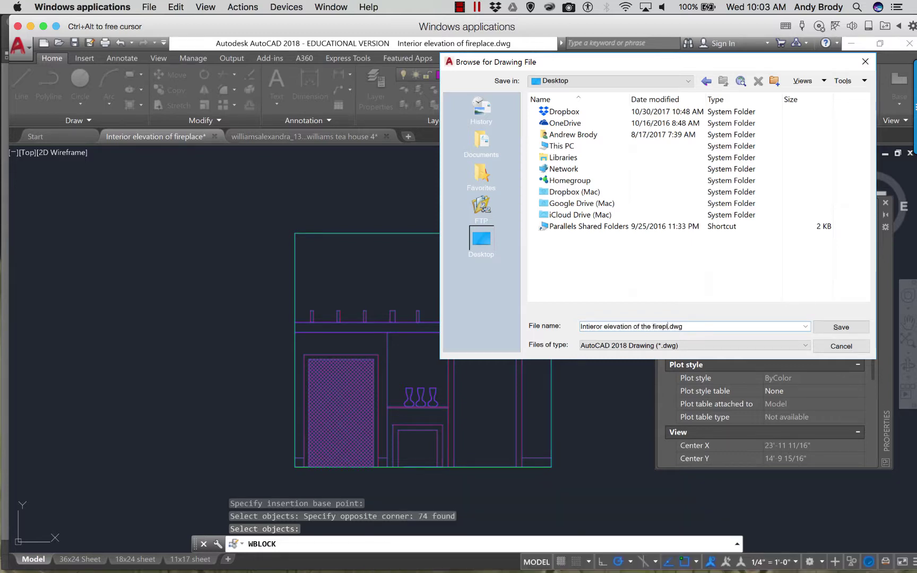
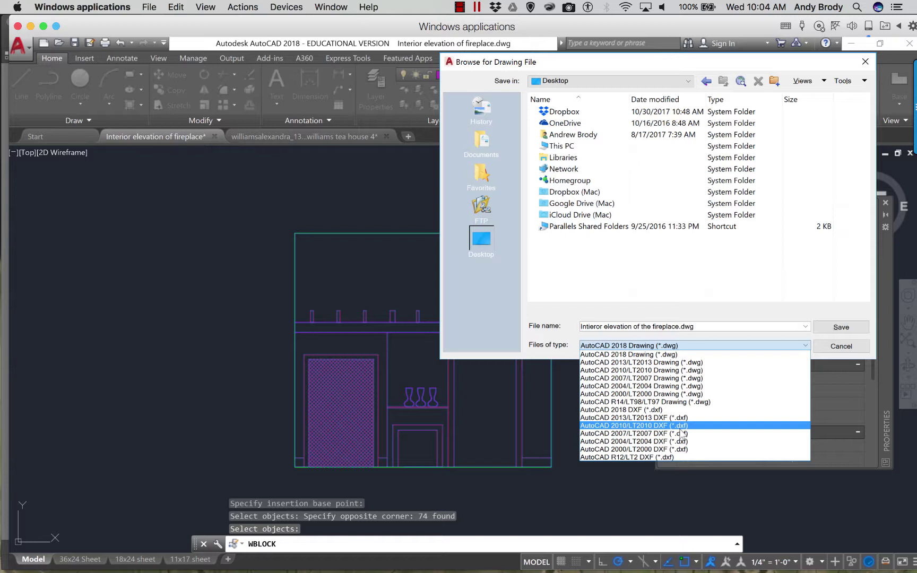
- Set the file type to AutoCAD 2010/LT2010 Drawing (*.dwg), save the destination and write out the block
click(689, 374)
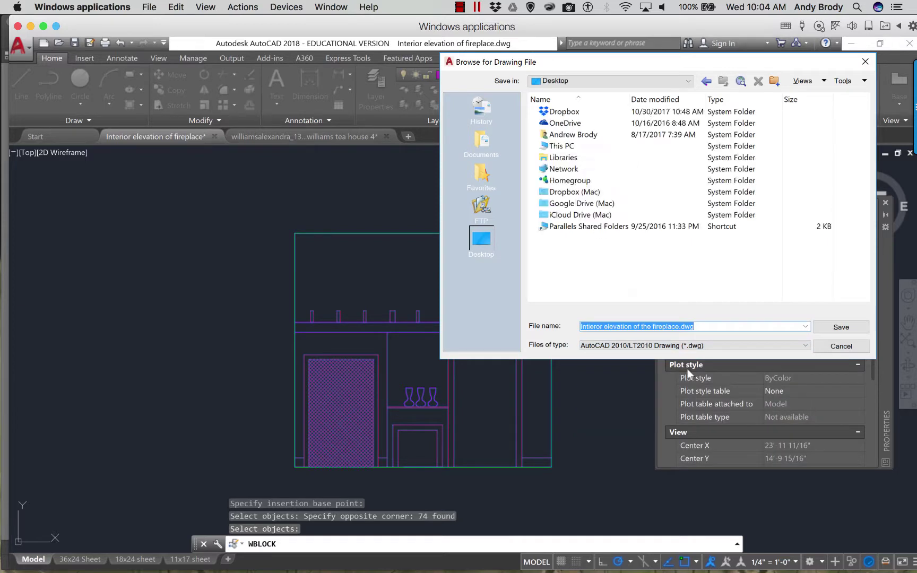
click(840, 328)
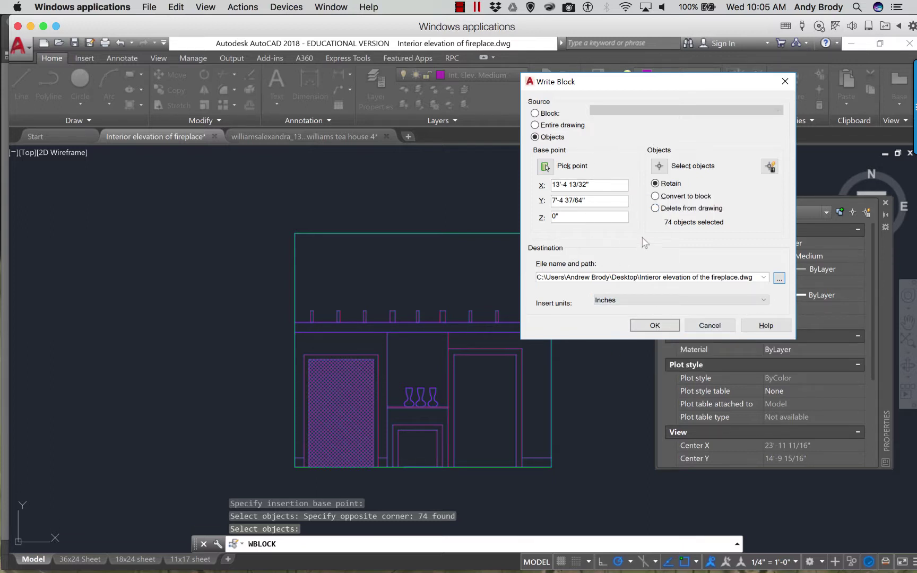
click(655, 326)
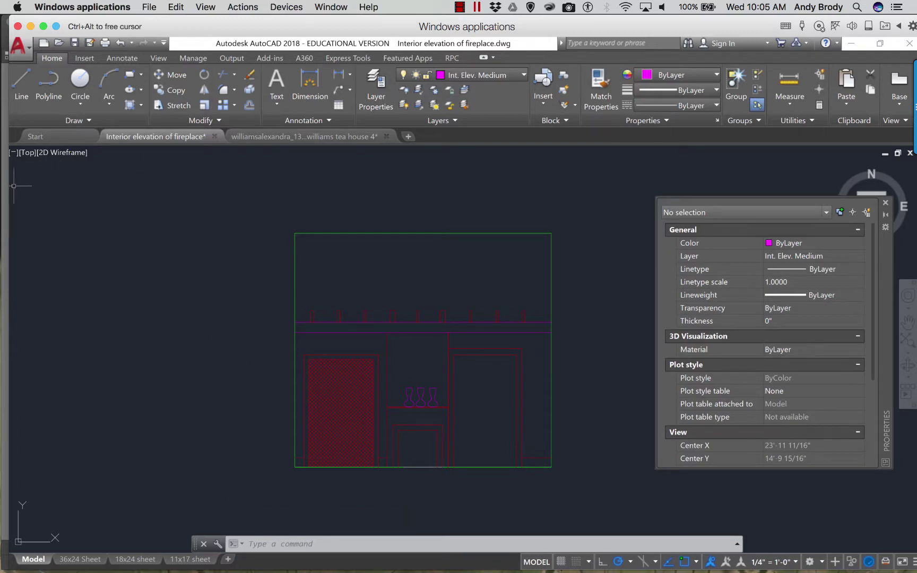
- Narrow the fireplace drawing's window to half the screen and close the Properties palette
drag(9, 100, 478, 186)
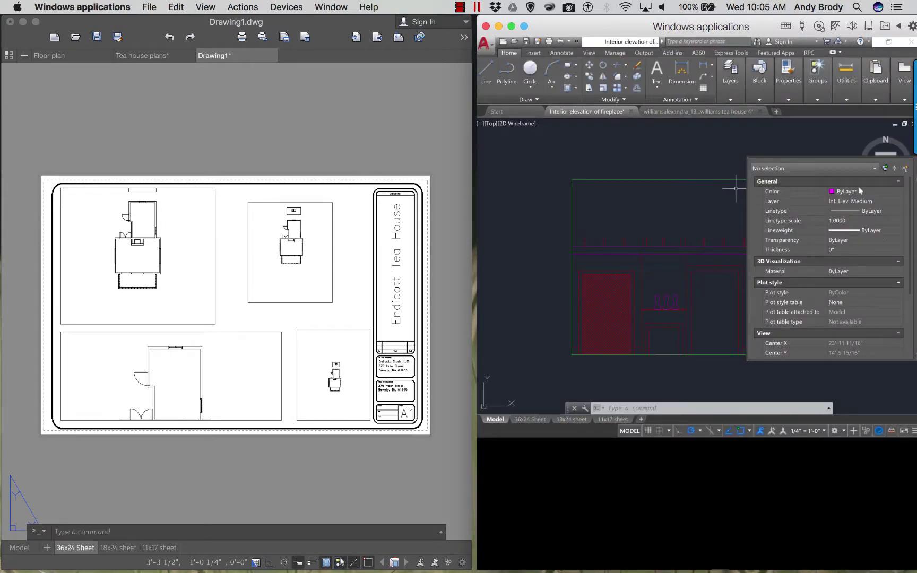
right_click(803, 162)
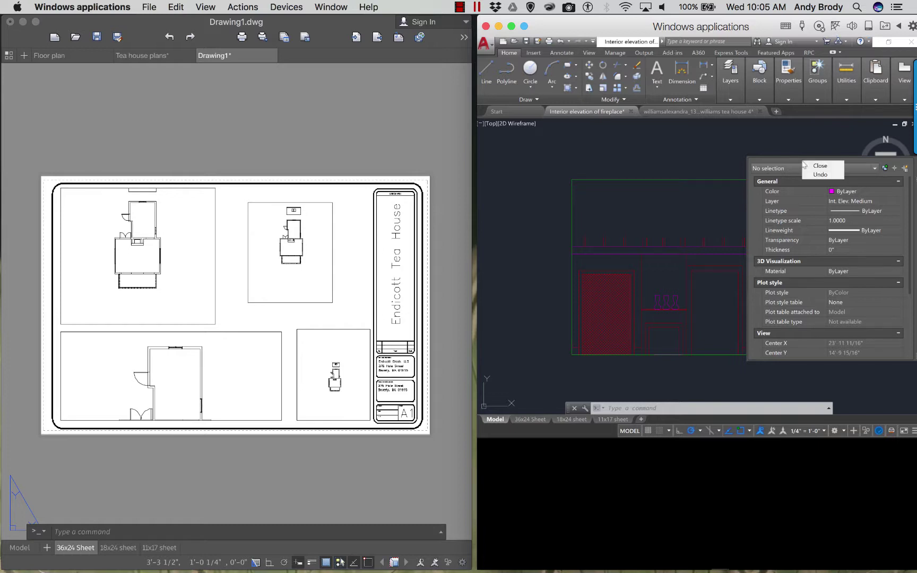
click(820, 167)
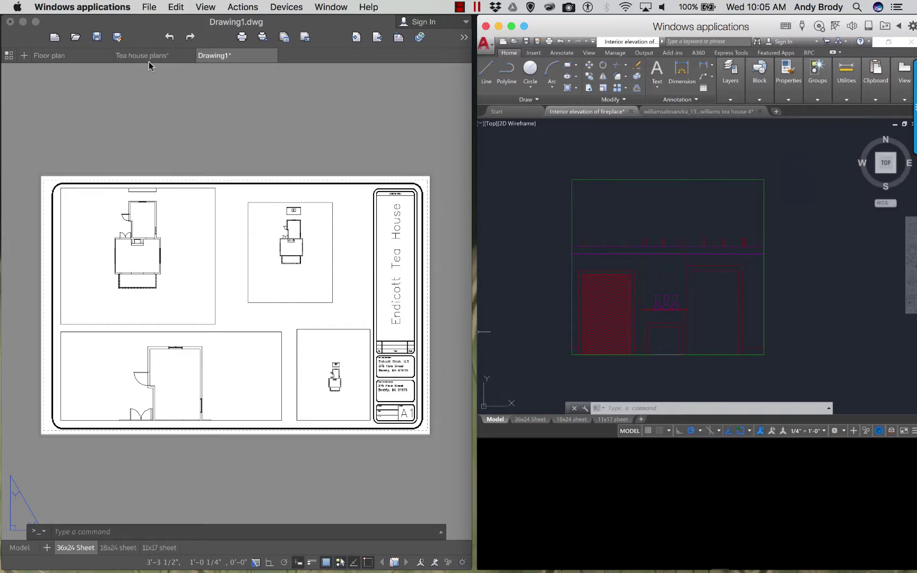
- Switch to Drawing1.dwg in AutoCAD 2017 for Mac and show the tea house plan in model space
click(20, 548)
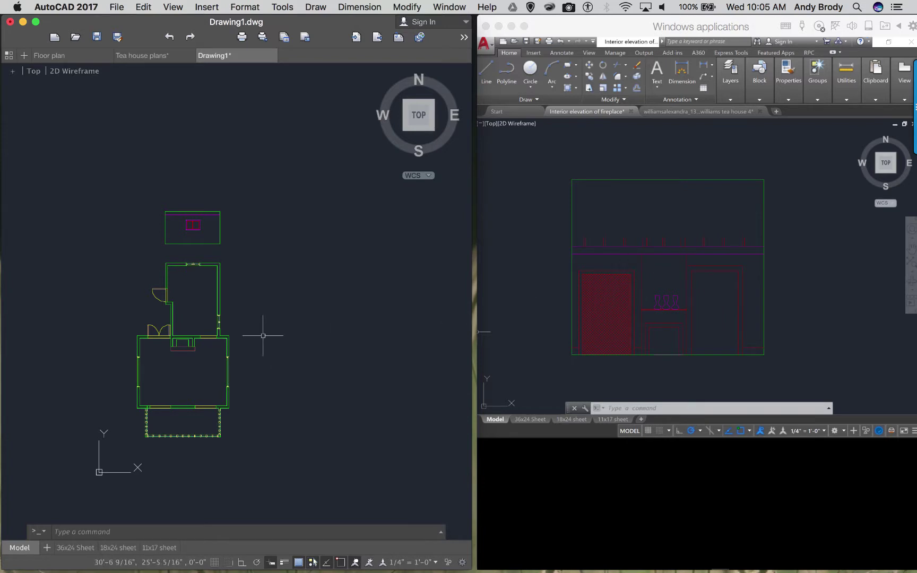
click(277, 256)
click(297, 215)
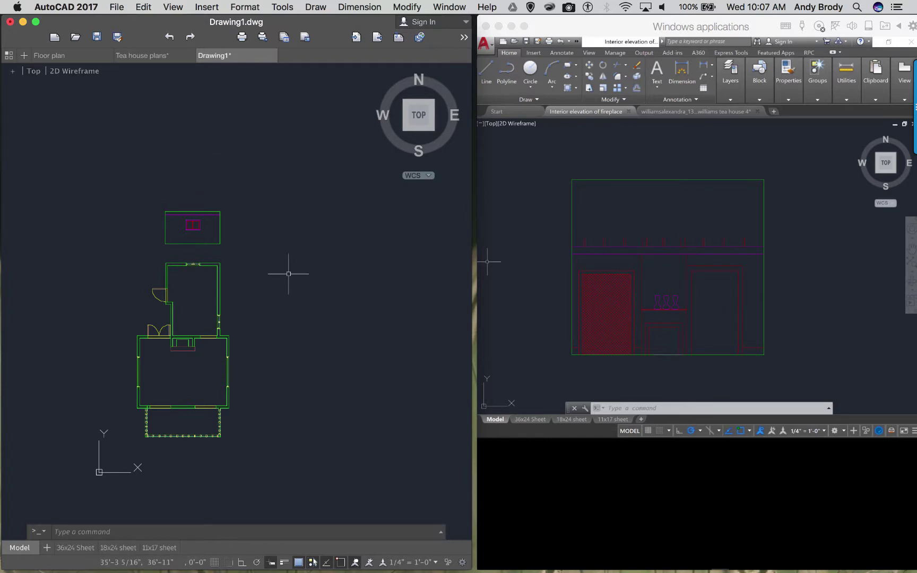
scroll(278, 262, up, 5)
mouse_move(258, 248)
middle_down()
mouse_move(238, 244)
mouse_move(274, 227)
middle_up()
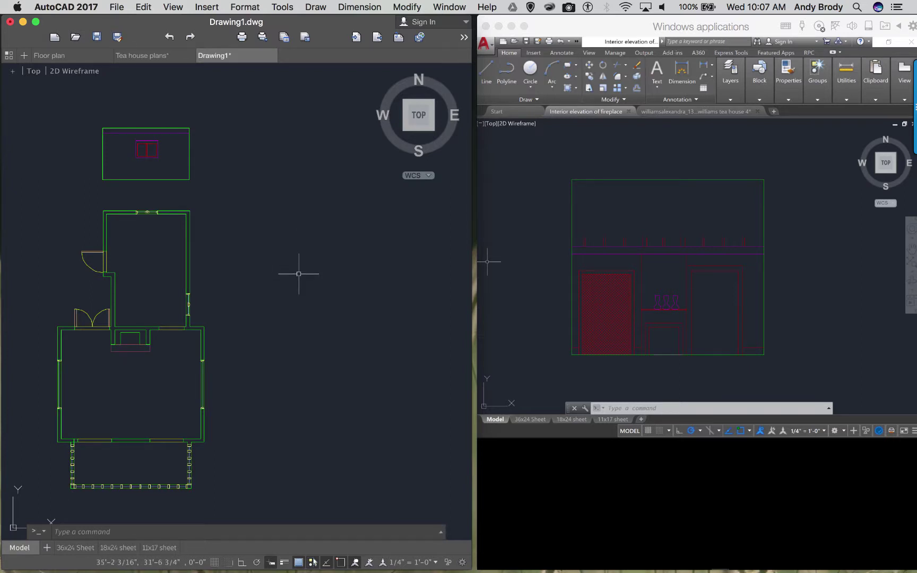
- Open the Reference Manager with the XREF command and choose "Interior elevation of fireplace.dwg" as the reference to attach
text(xref)
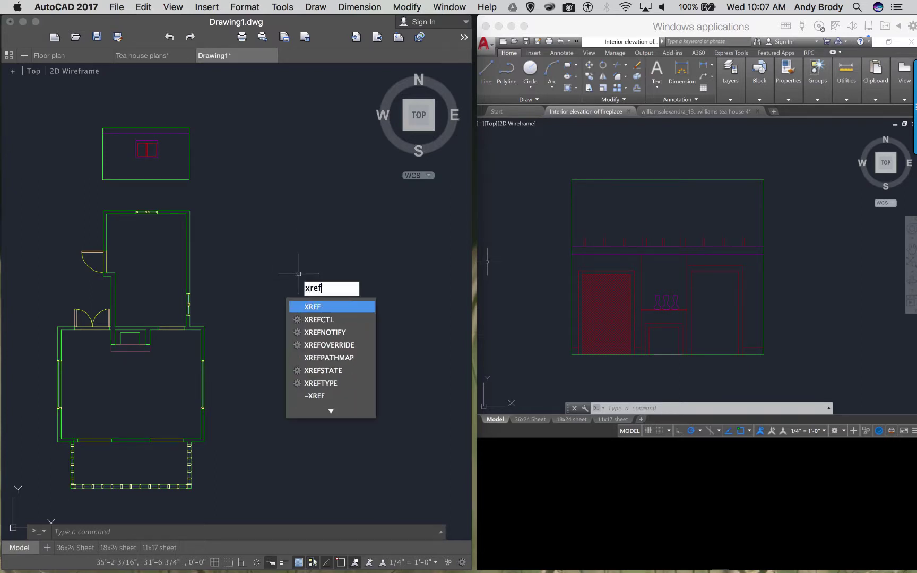
key(Return)
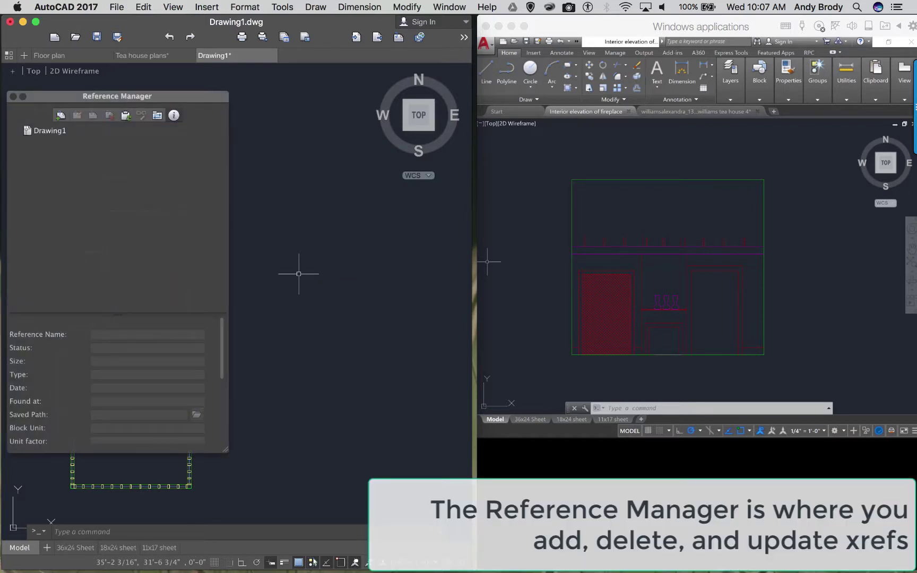
mouse_move(55, 96)
mouse_down()
mouse_move(69, 94)
mouse_move(60, 90)
mouse_up()
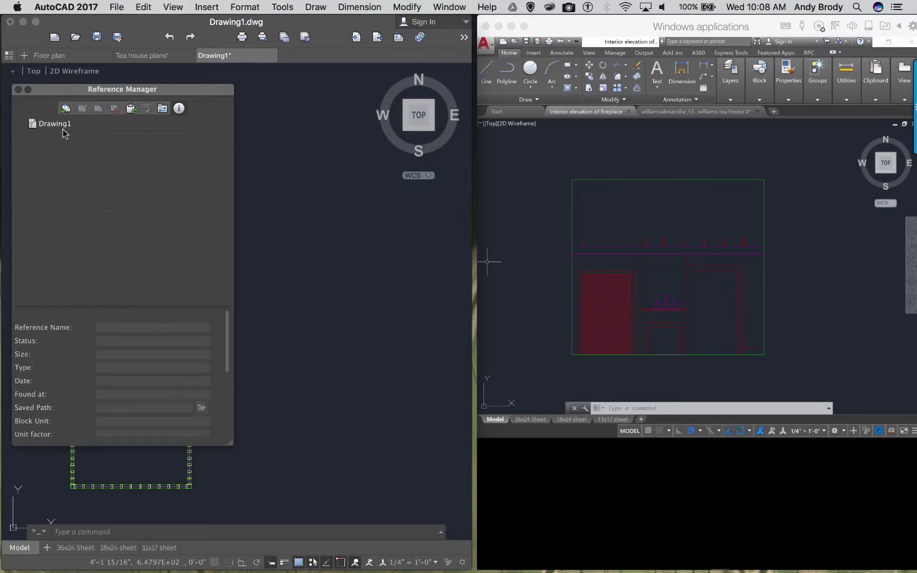
click(66, 110)
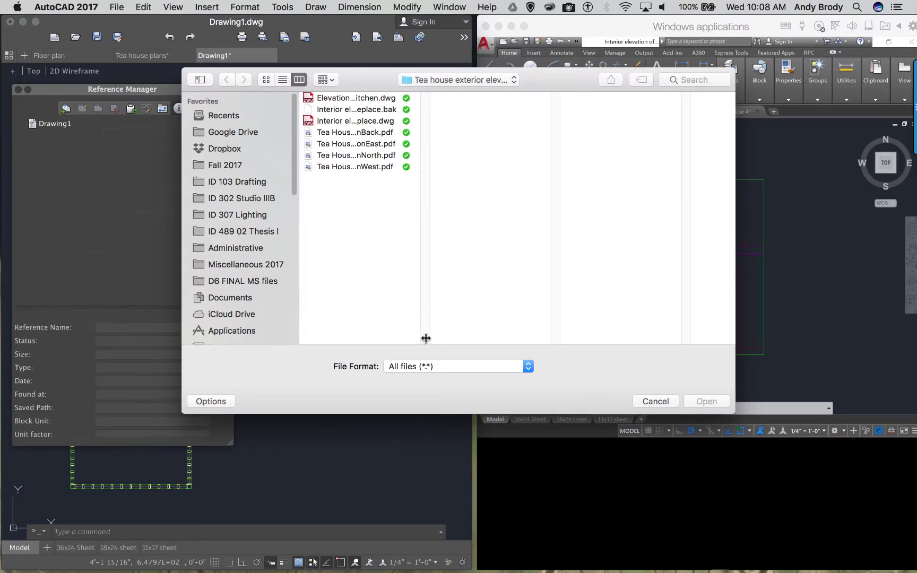
drag(425, 338, 531, 340)
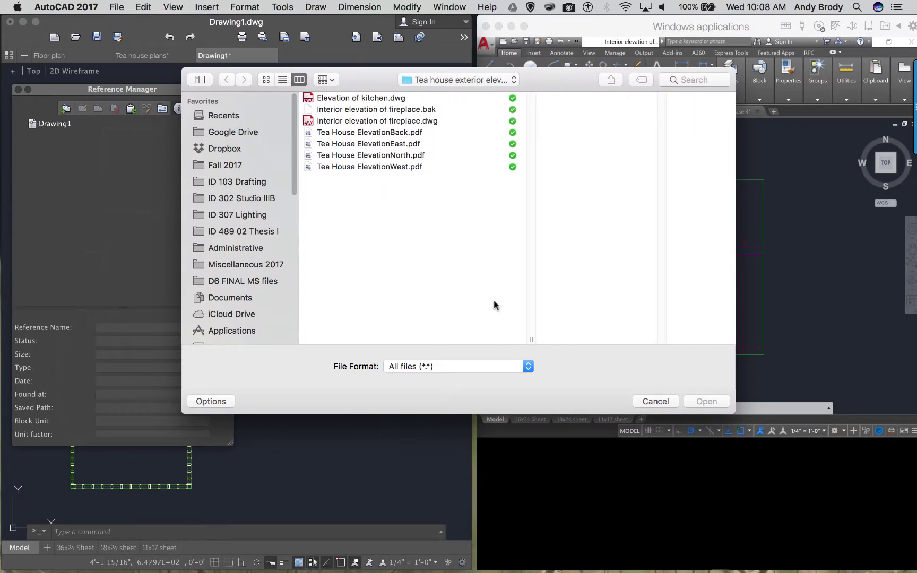
click(356, 121)
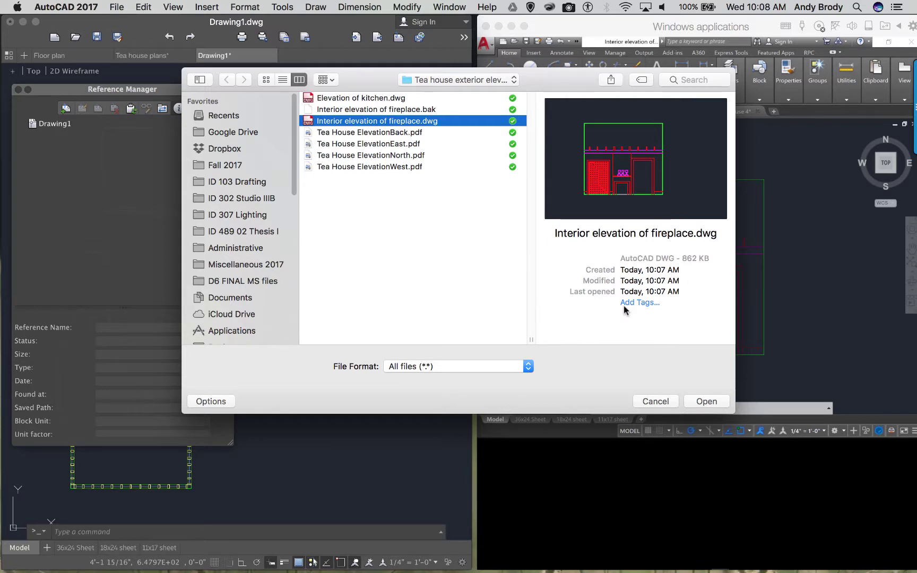
click(701, 403)
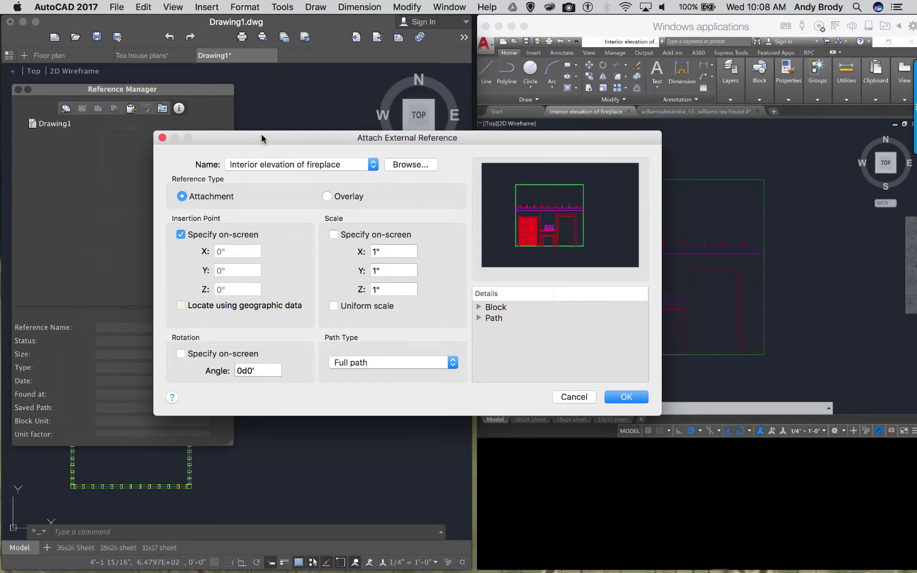
- Attach the fireplace elevation as an Attachment with full path and scale 1, placing it beside the tea house plan
drag(261, 138, 276, 130)
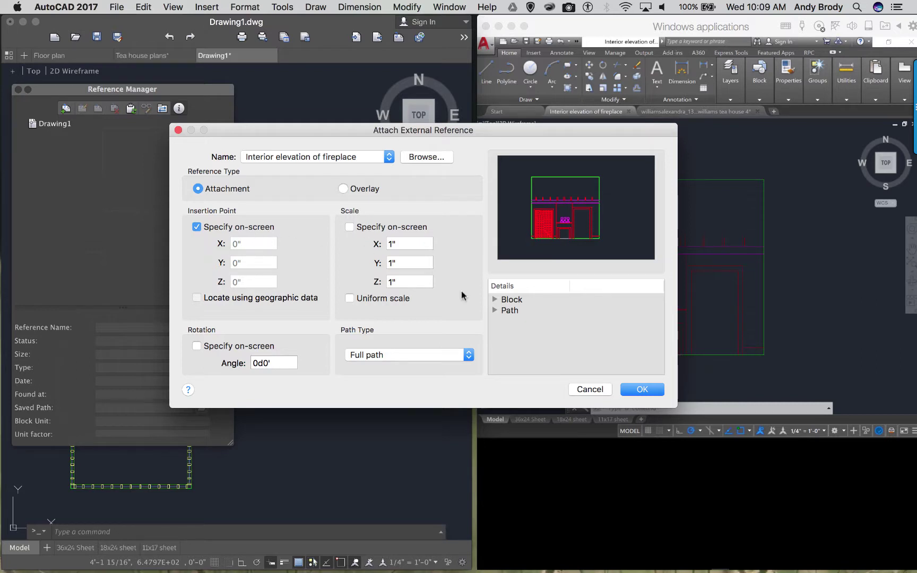
click(642, 390)
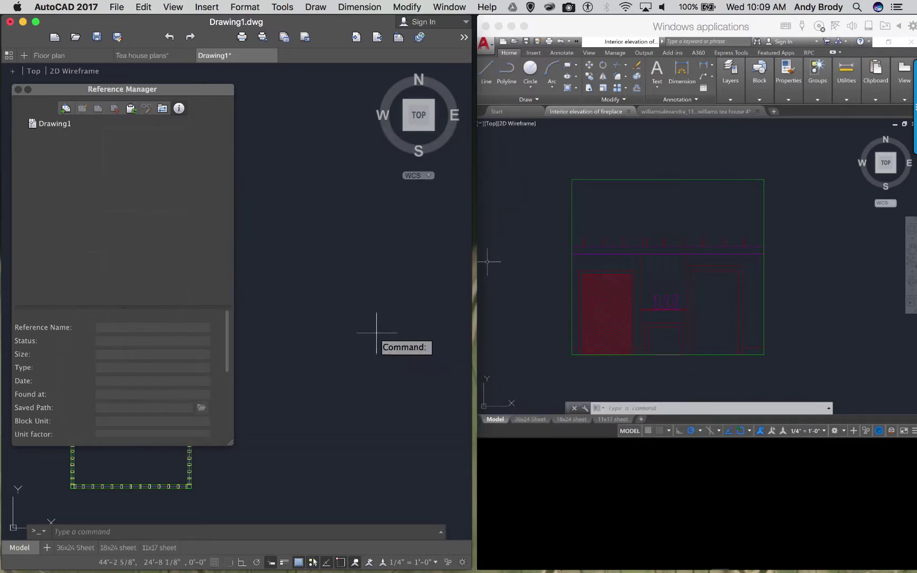
click(136, 469)
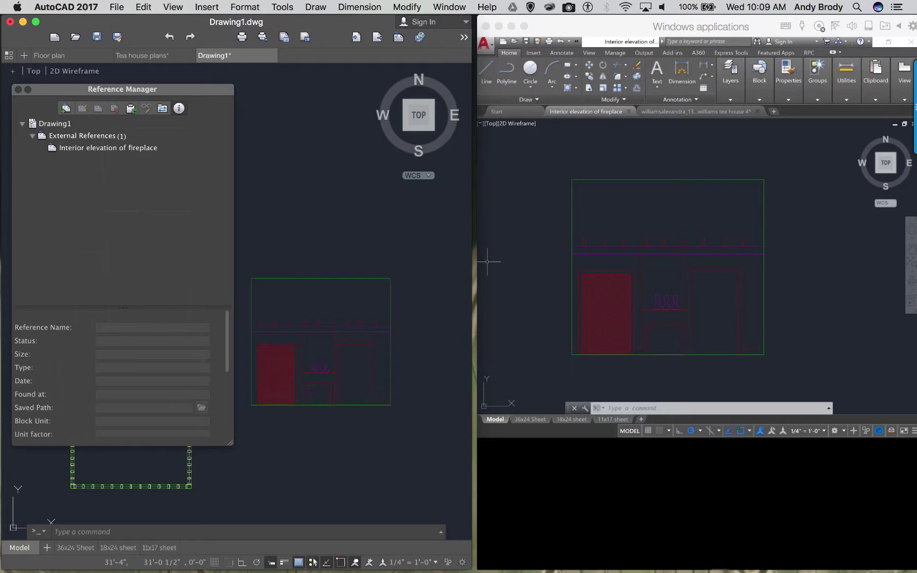
- Shift the attached fireplace elevation slightly farther from the plan by its insertion grip and deselect it
click(266, 279)
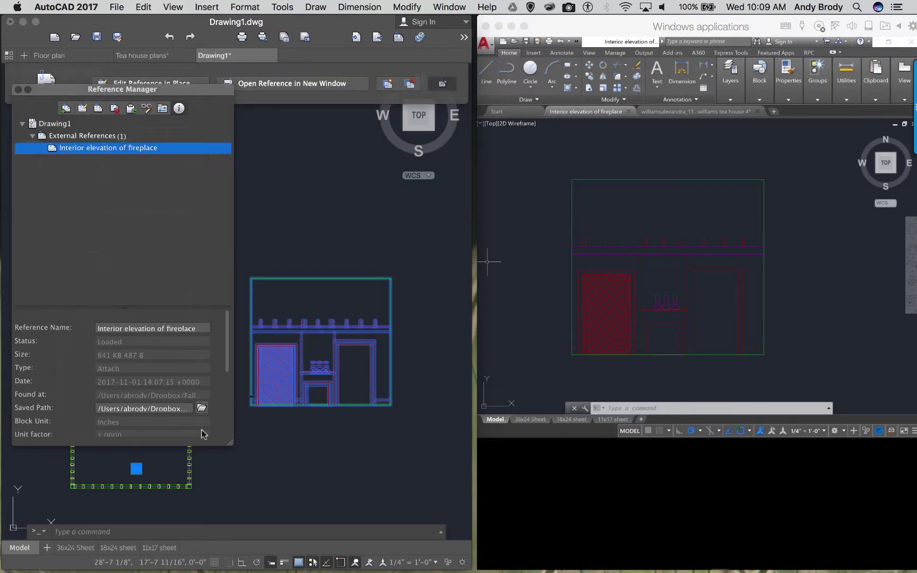
click(136, 469)
click(150, 468)
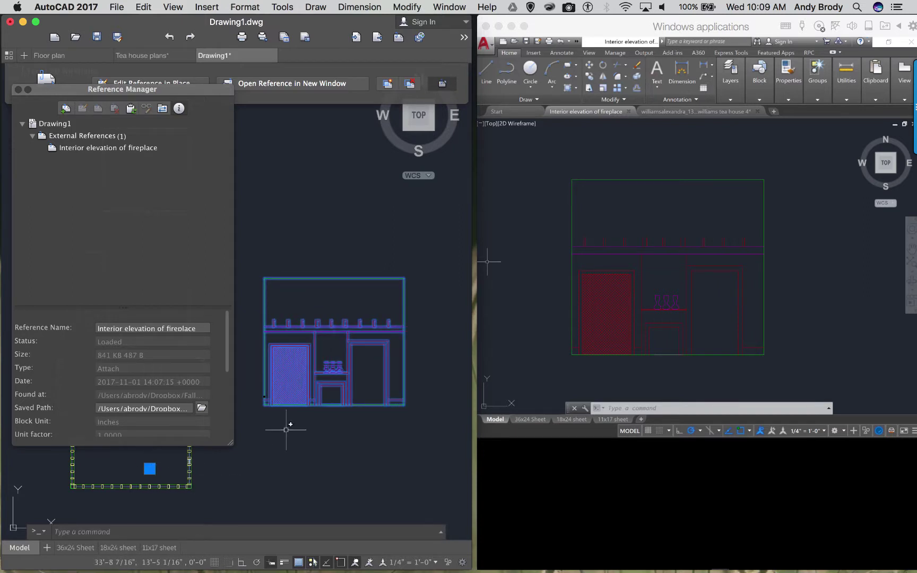
key(Escape)
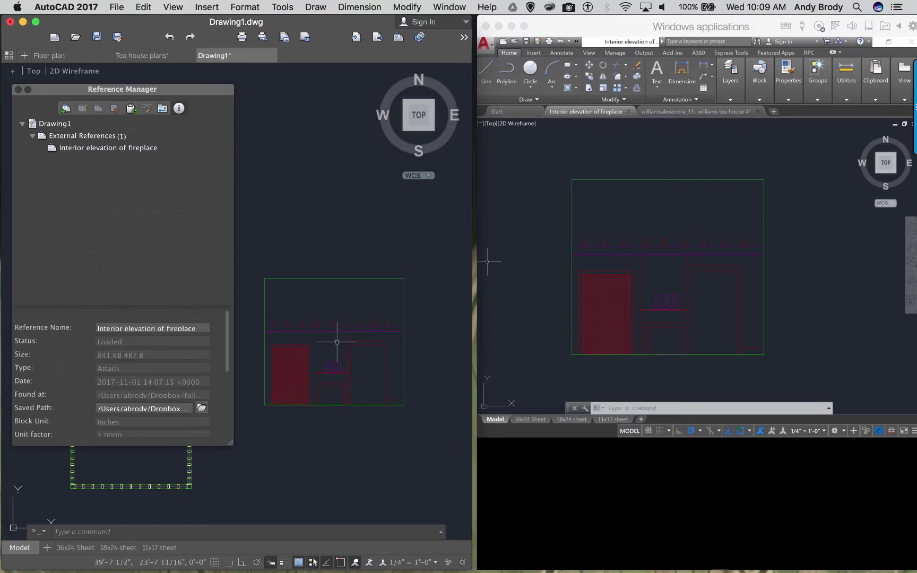
- Examine the fireplace reference's details and full saved path by temporarily widening the Reference Manager
click(148, 196)
click(91, 148)
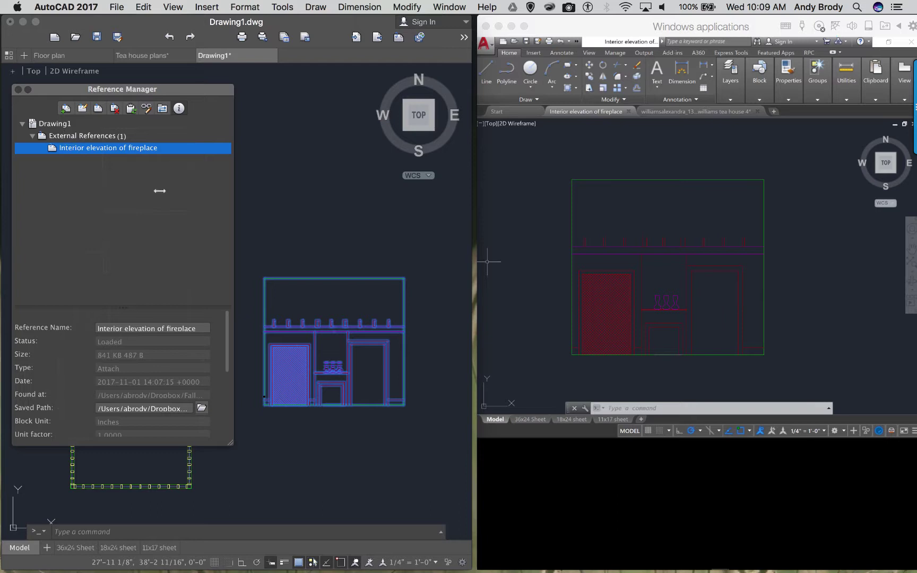
key(Escape)
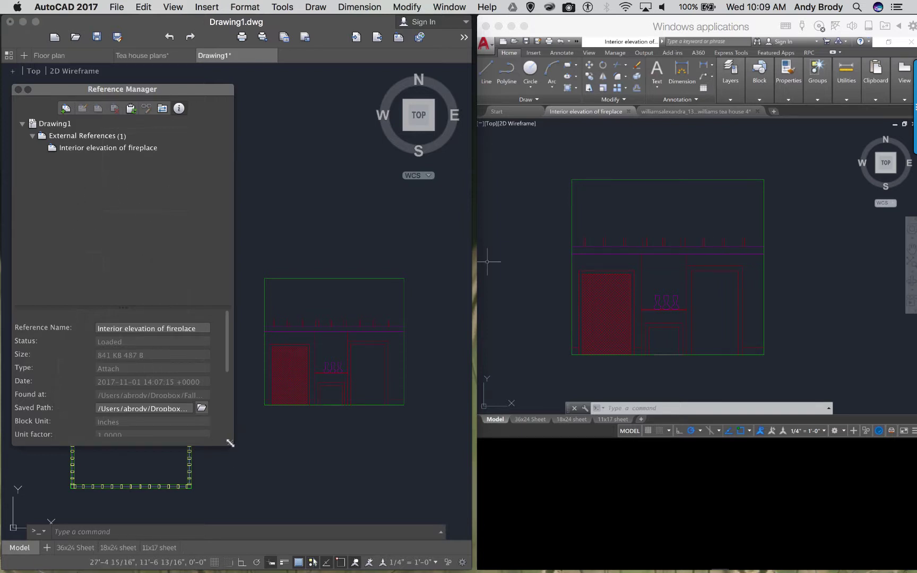
drag(230, 441, 604, 476)
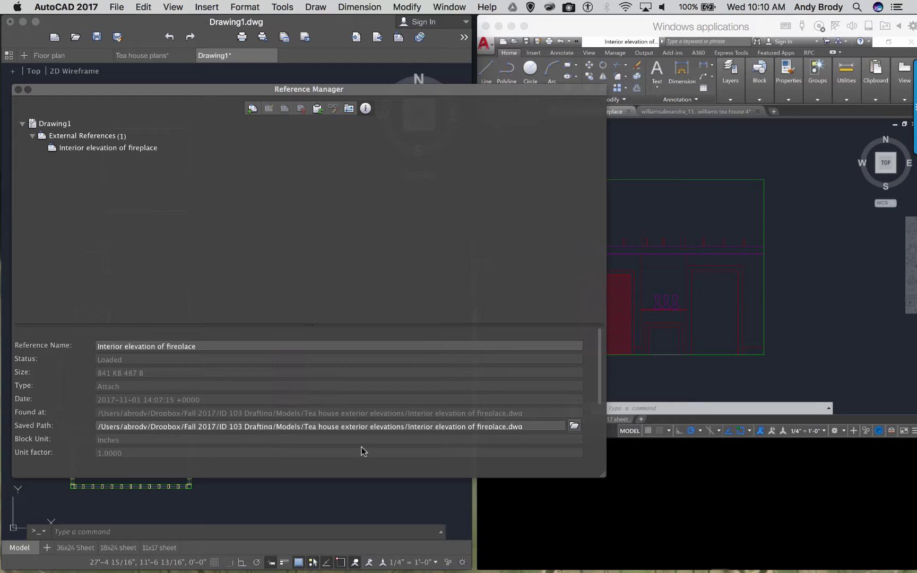
drag(604, 475, 228, 441)
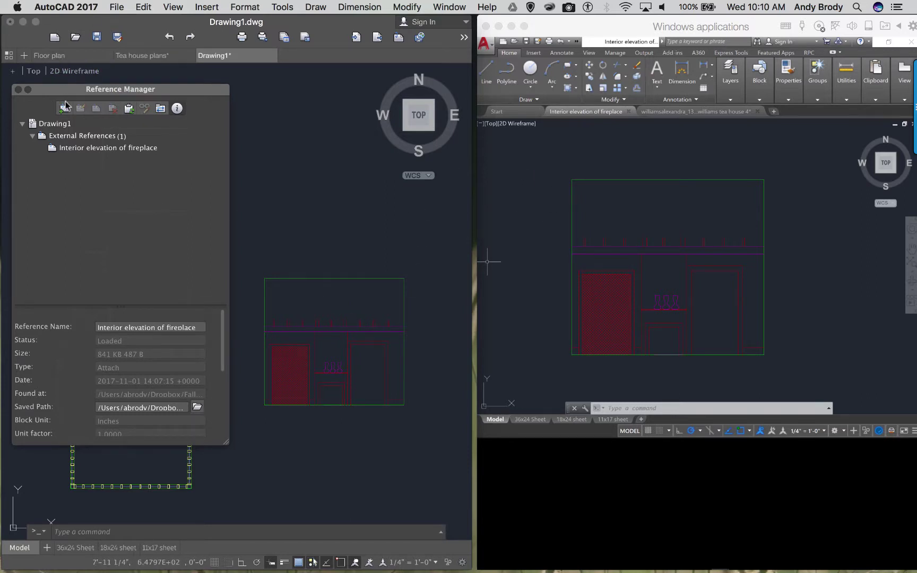
- Switch to the "Interior elevation of fireplace" drawing in AutoCAD 2018 for Windows
scroll(322, 368, up, 2)
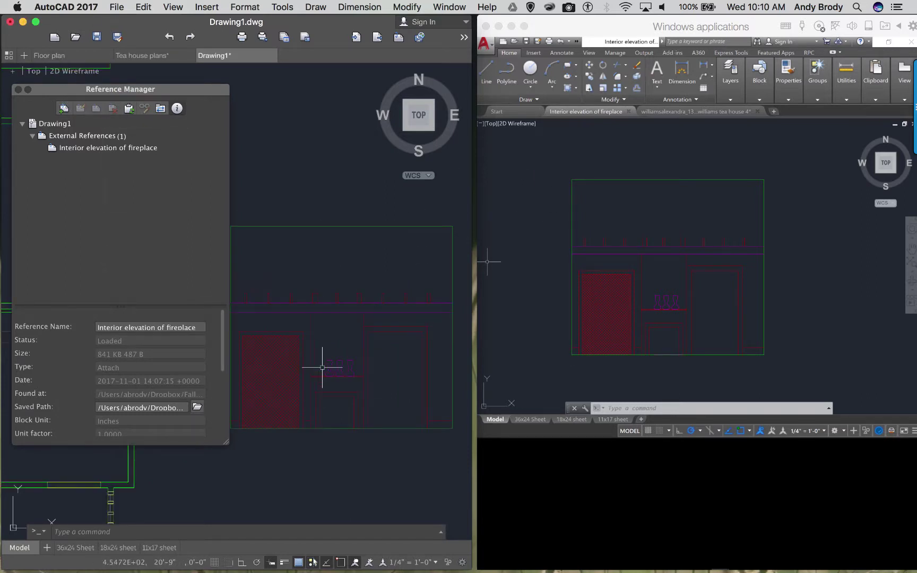
middle_drag(328, 358, 331, 350)
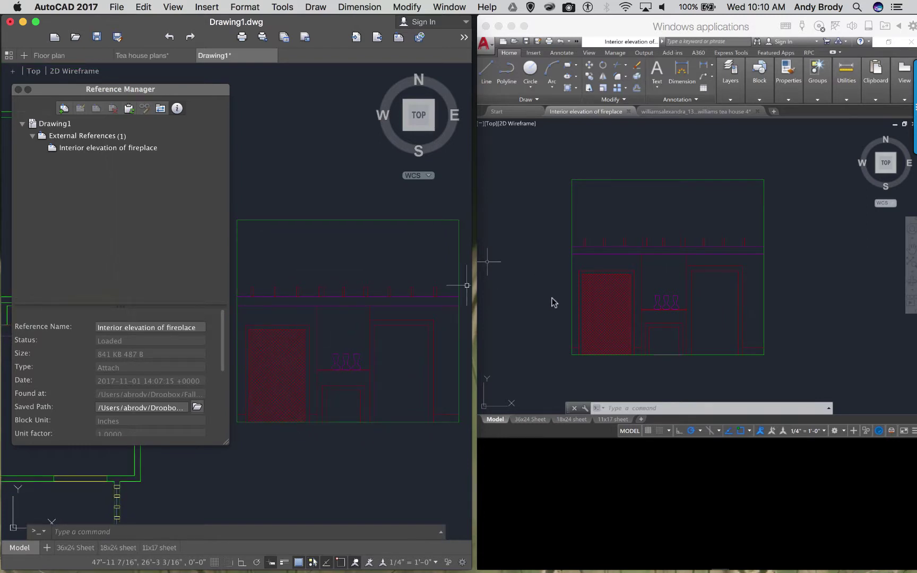
click(665, 277)
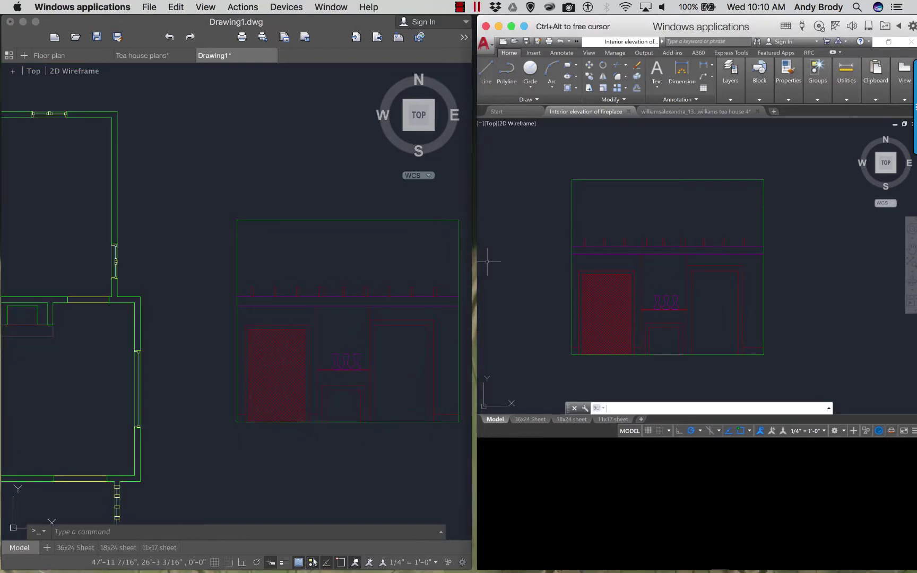
click(584, 230)
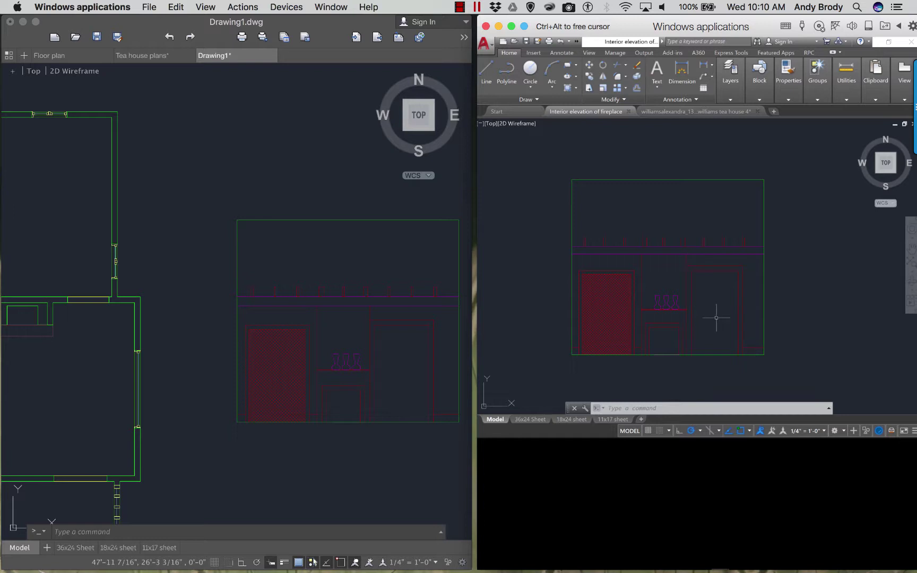
- Insert the block "Man 04" at scale 1 in the elevation's open doorway, using a Nearest snap on the floor line
text(ins)
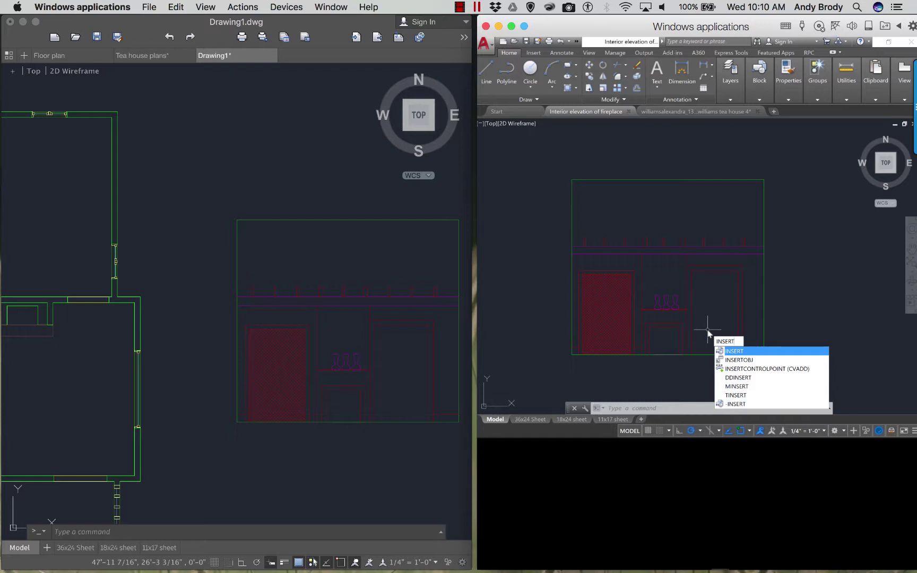
key(Return)
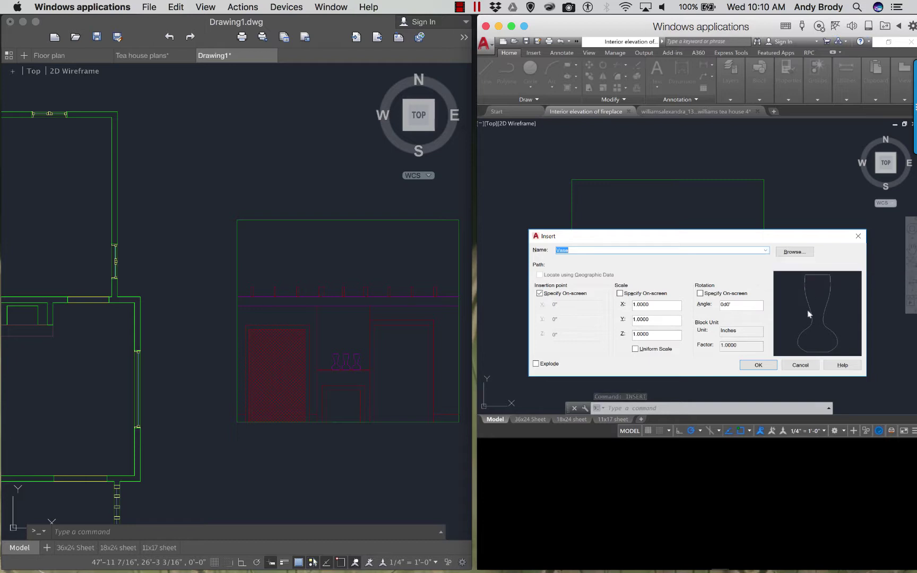
click(765, 250)
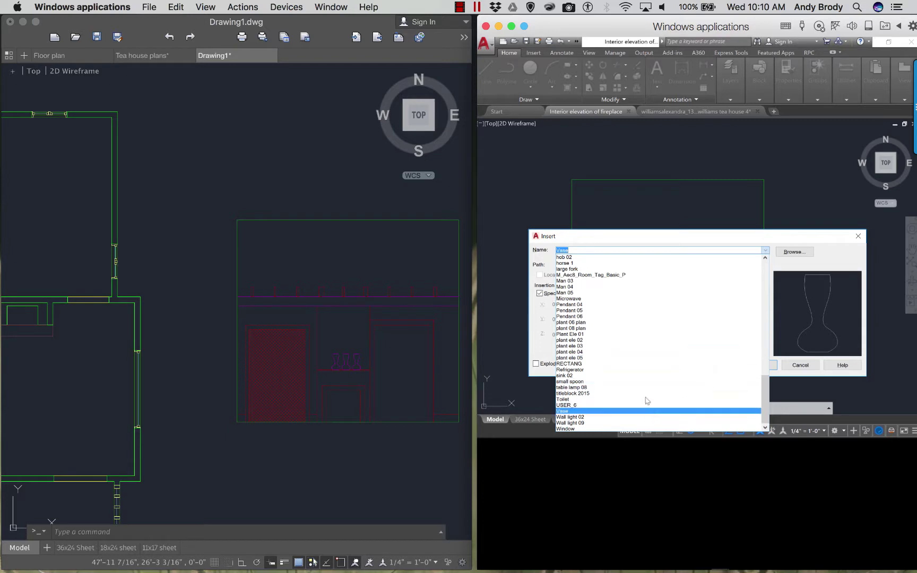
click(578, 287)
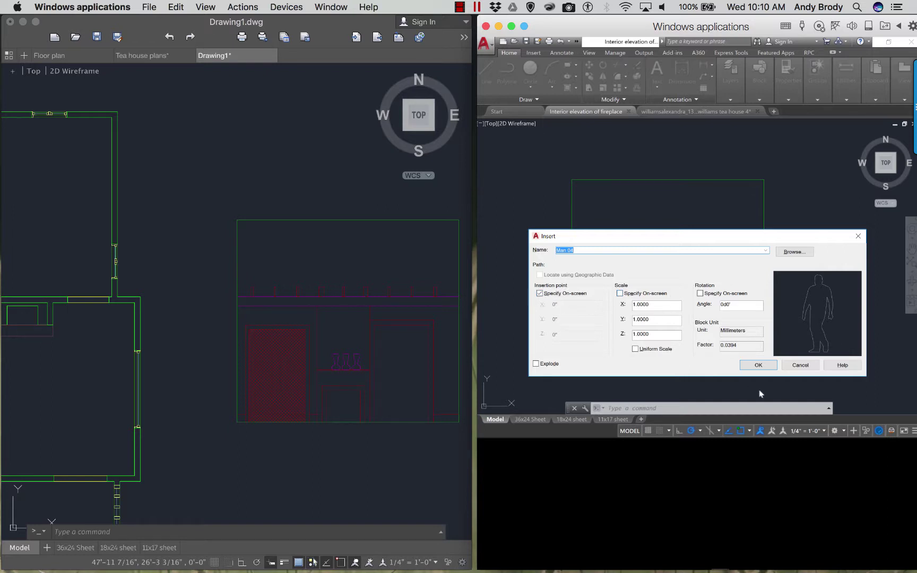
click(758, 365)
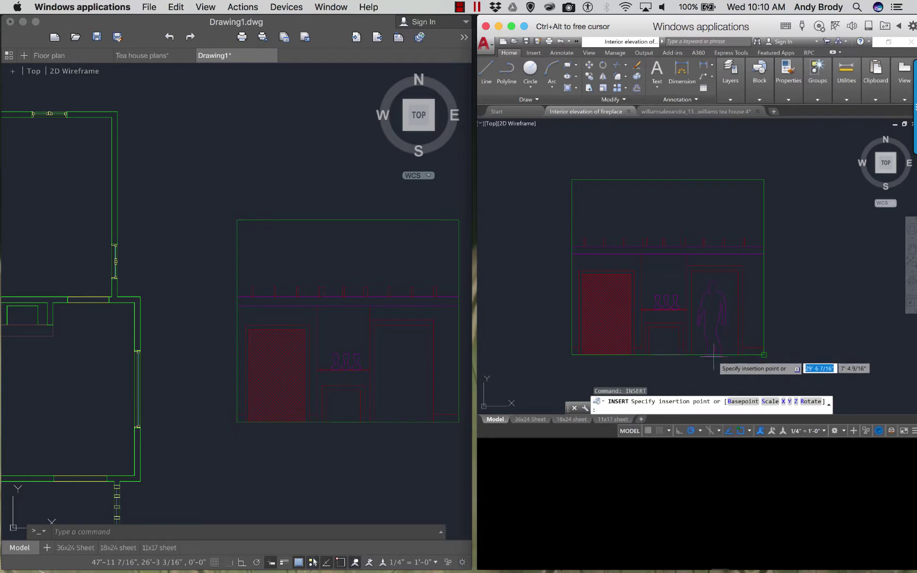
shift+right_click(714, 321)
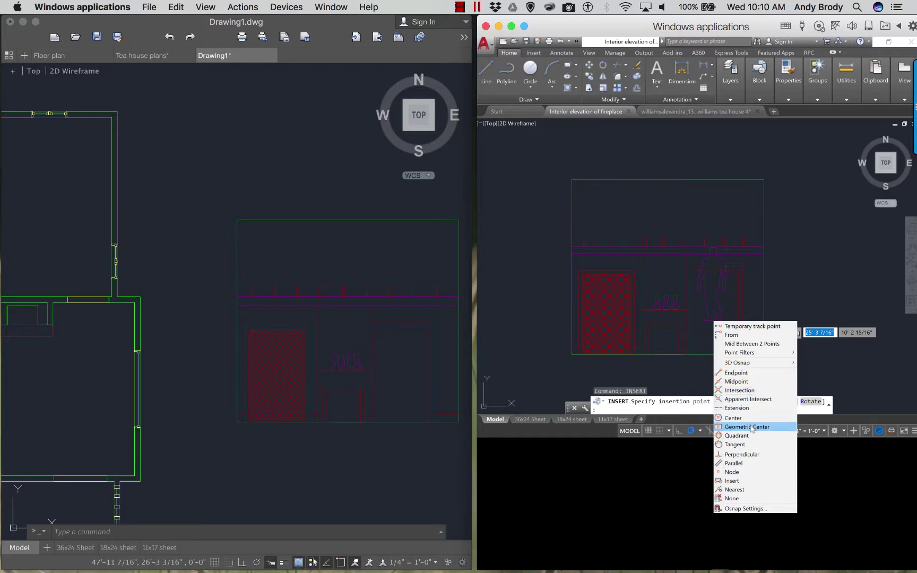
click(744, 489)
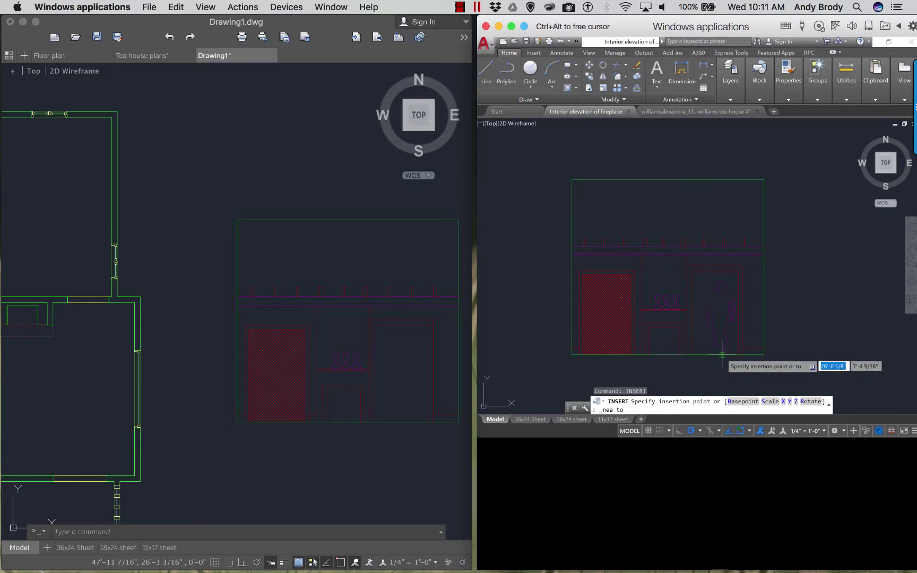
click(711, 355)
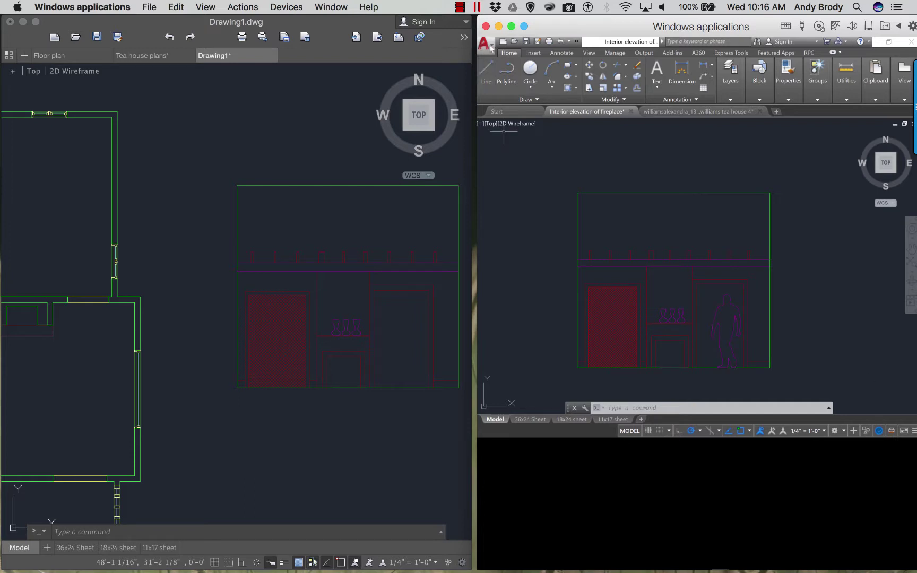
- Save the drawing as AutoCAD 2010/LT2010 over "Interior elevation of fireplace.dwg" in the "Tea house exterior elevations" folder
click(485, 44)
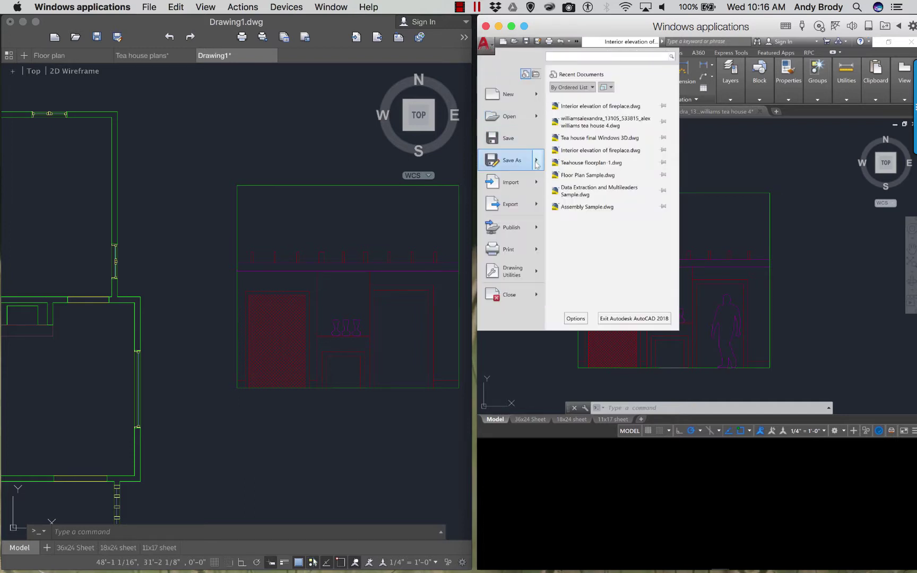
mouse_move(530, 162)
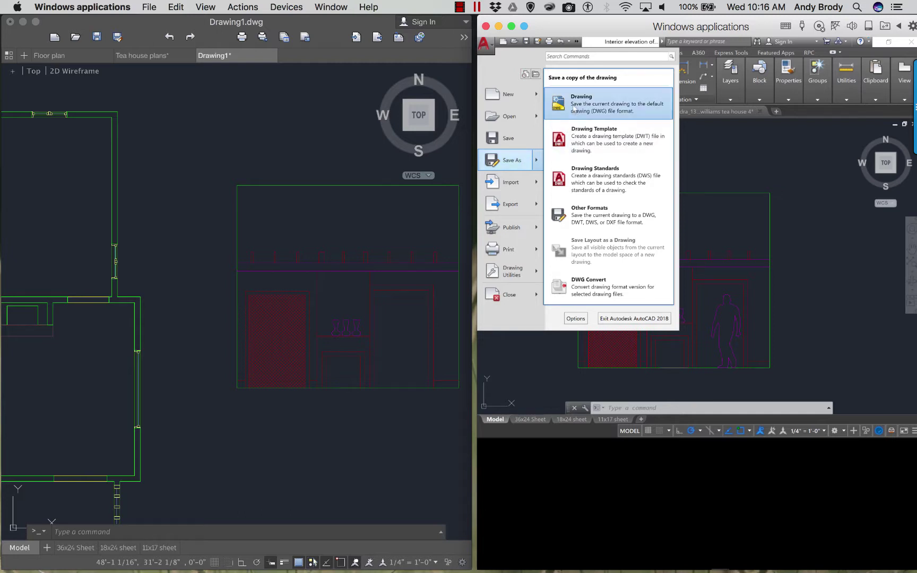
click(574, 108)
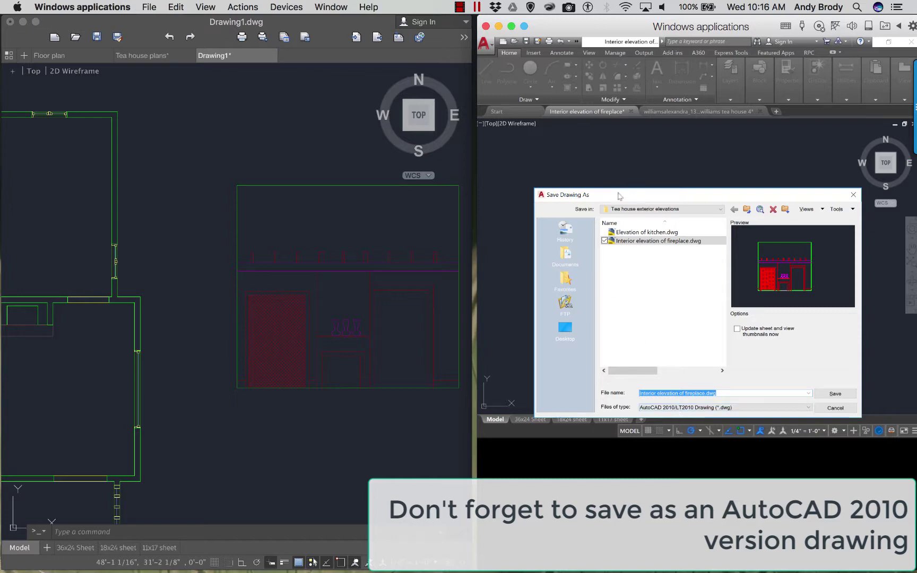
drag(623, 194, 618, 151)
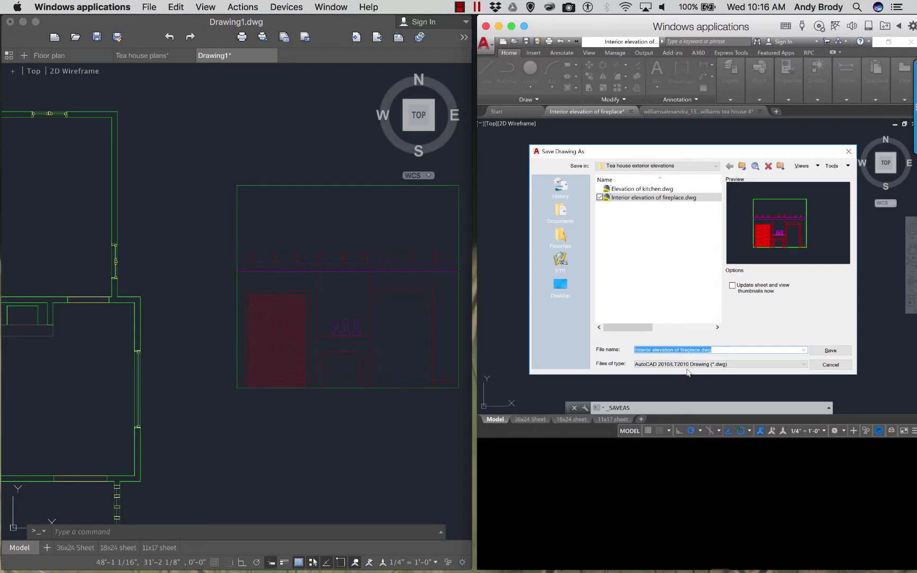
click(828, 351)
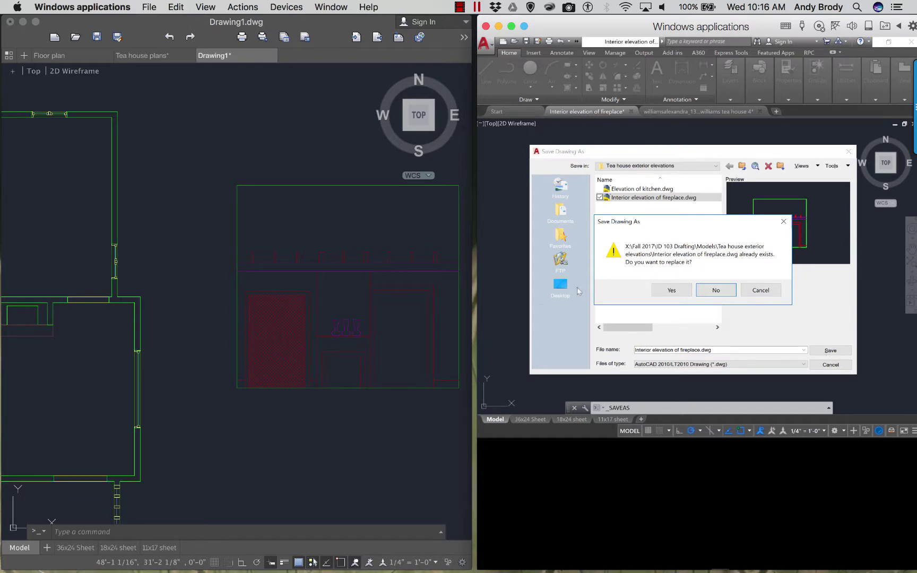
click(661, 292)
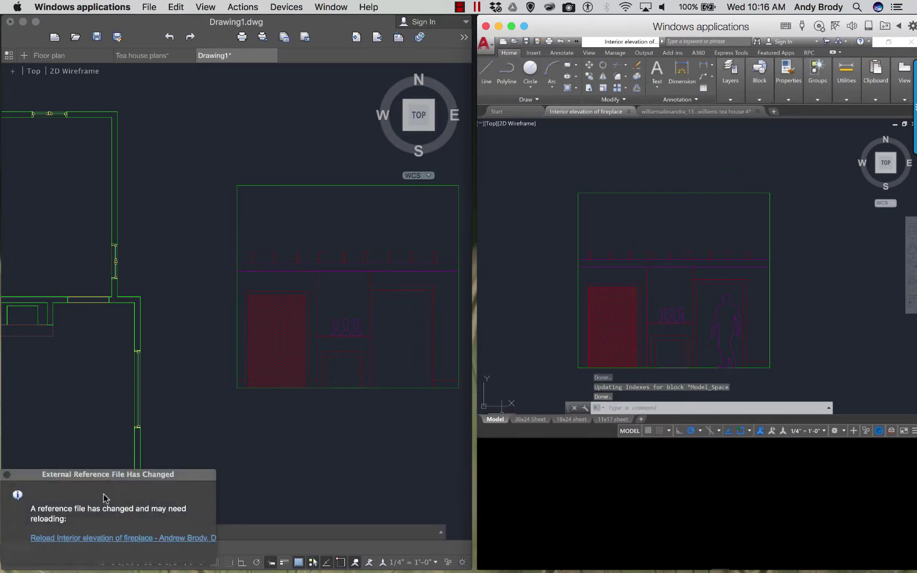
- Switch to Drawing1.dwg in AutoCAD 2017 for Mac and reload the "Interior elevation of fireplace" external reference
click(130, 538)
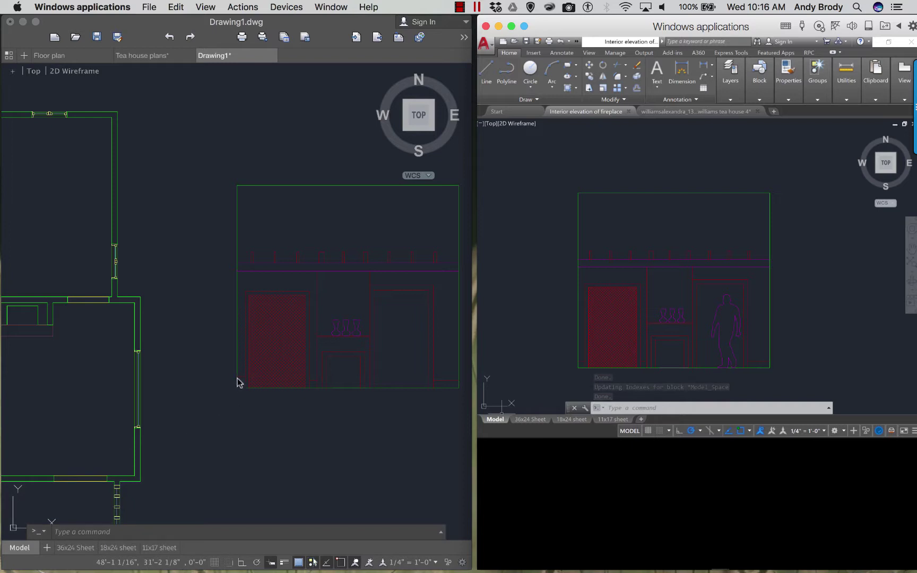
click(209, 339)
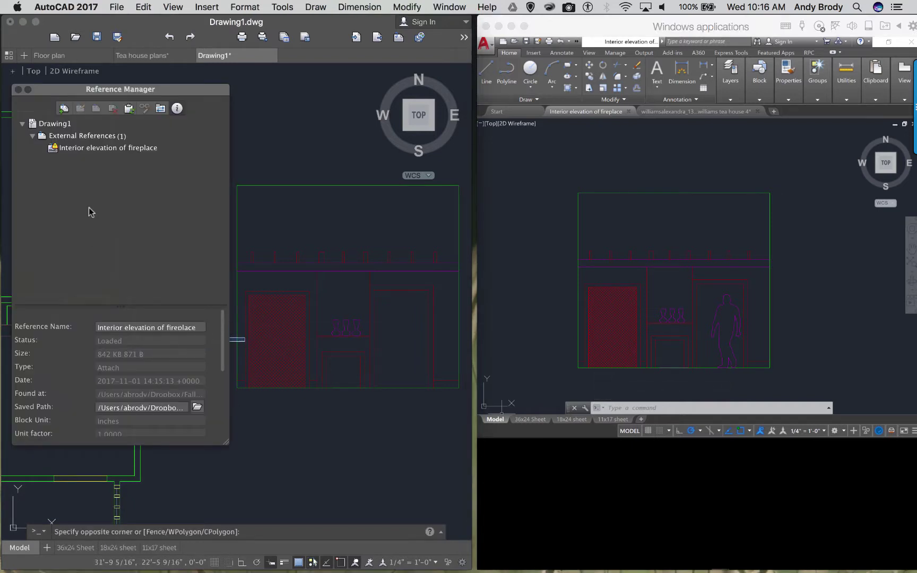
click(288, 153)
click(167, 189)
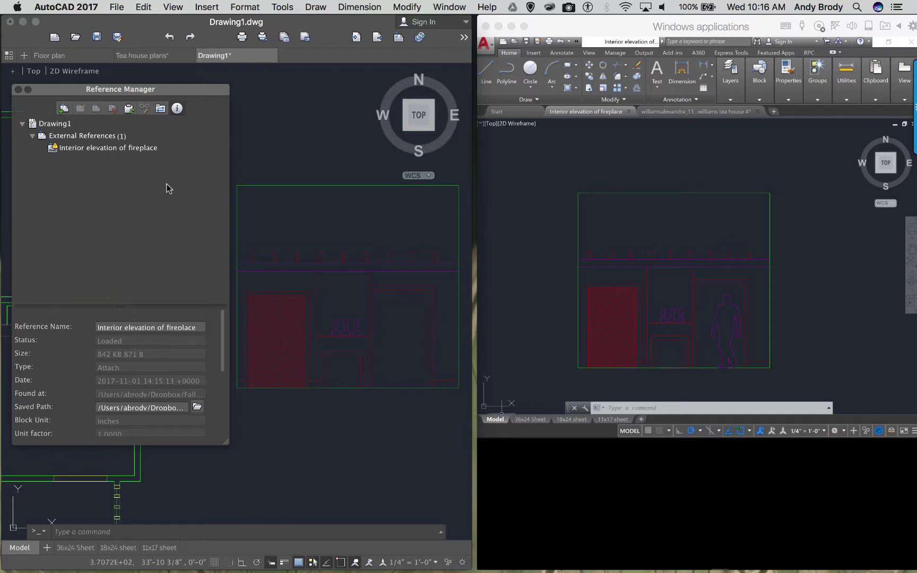
click(95, 150)
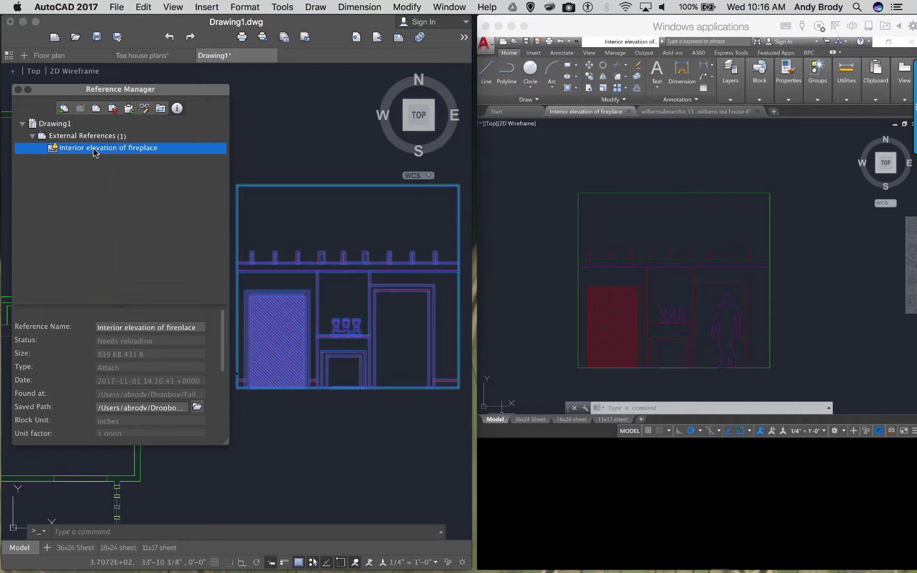
right_click(96, 152)
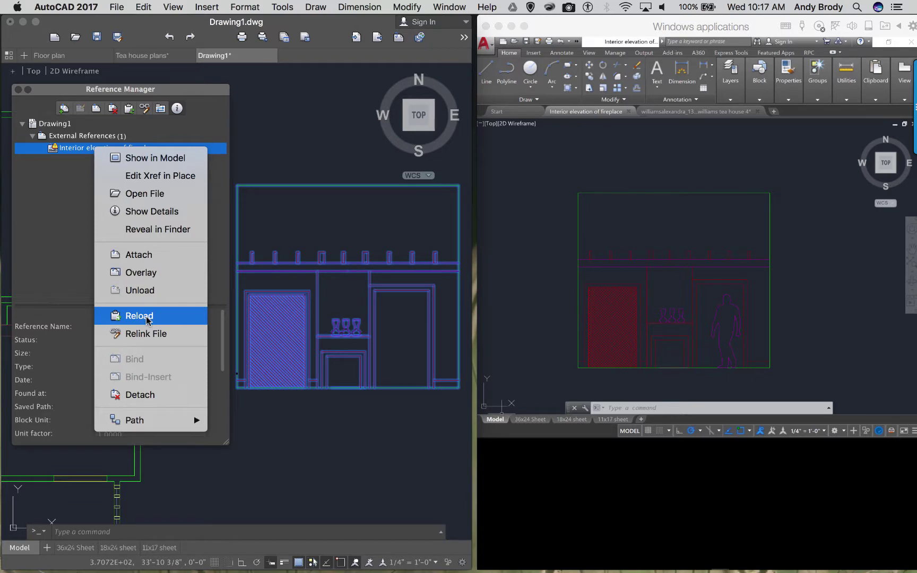
click(139, 317)
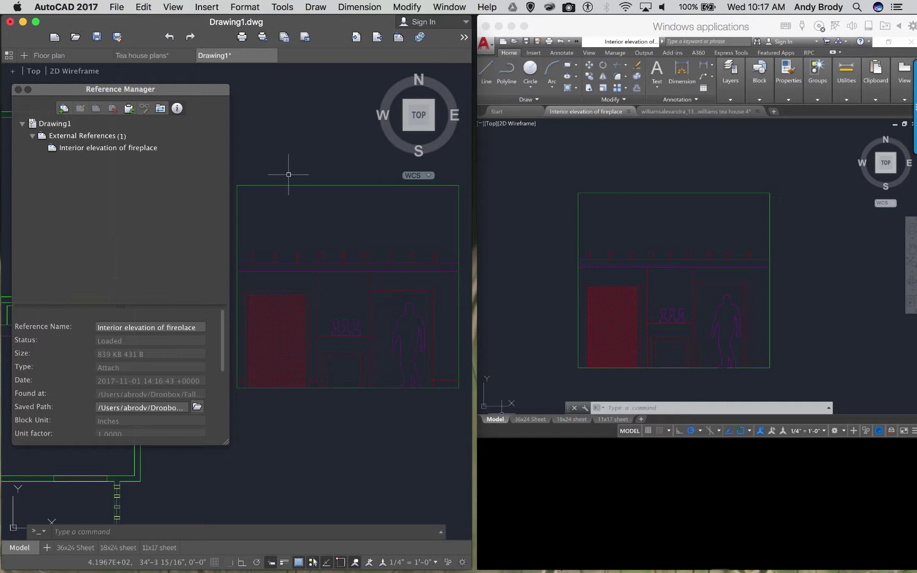
click(81, 148)
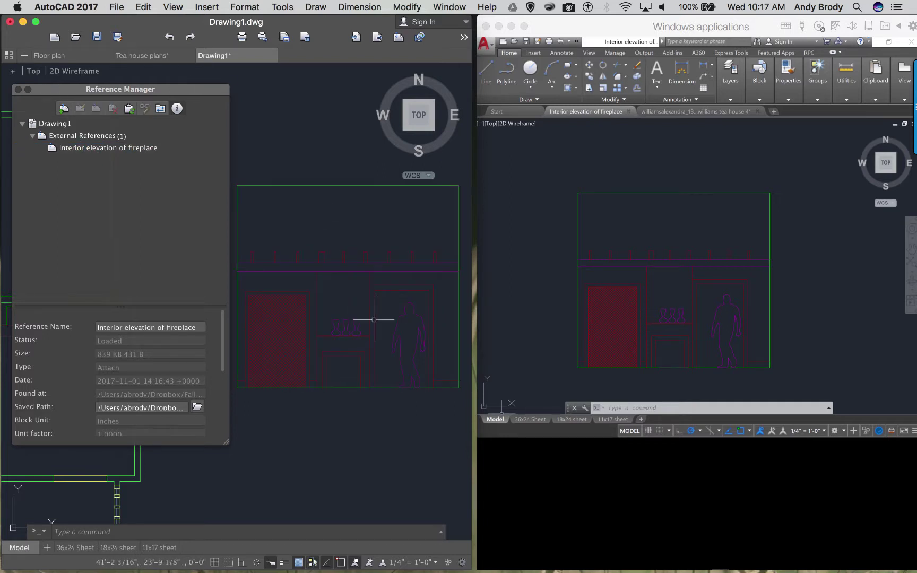
- Bind-Insert the "Interior elevation of fireplace" external reference into Drawing1 and close the Reference Manager
click(117, 150)
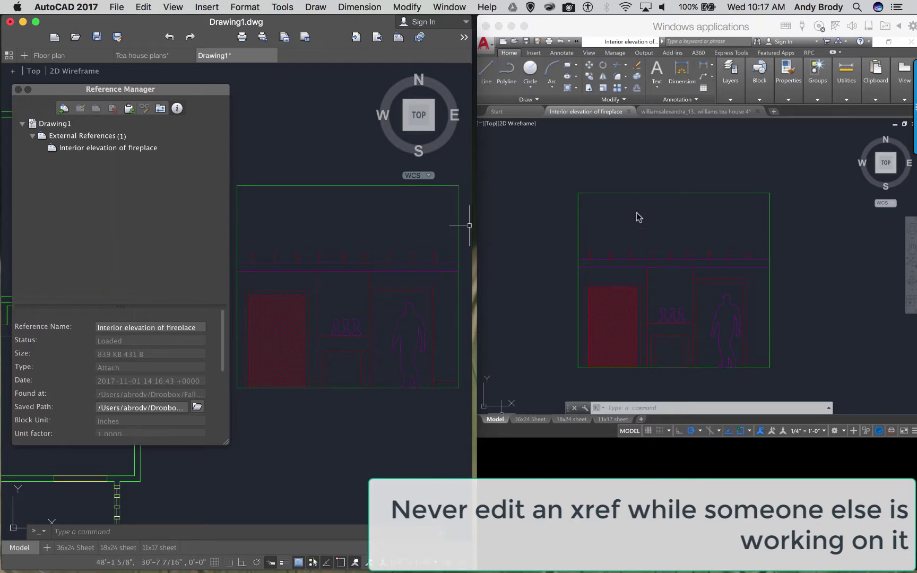
click(321, 187)
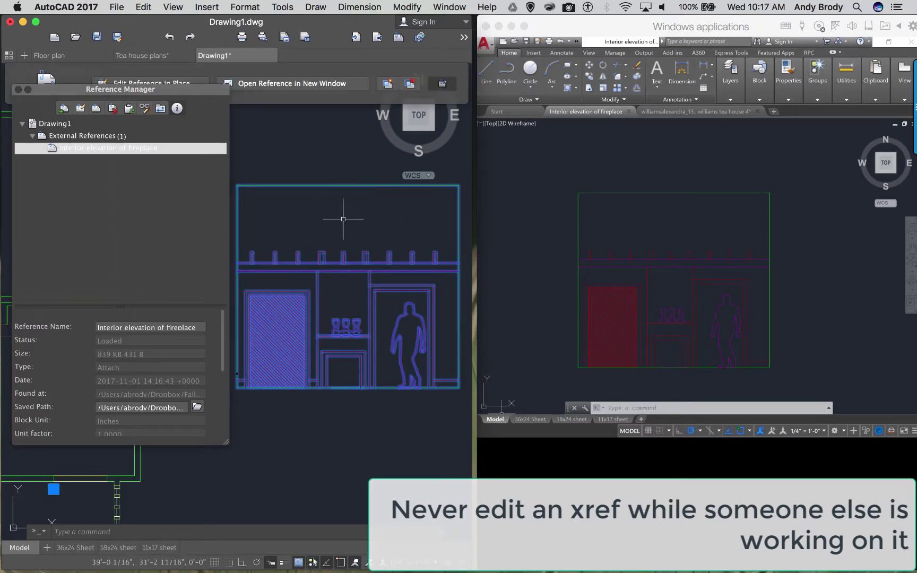
click(77, 145)
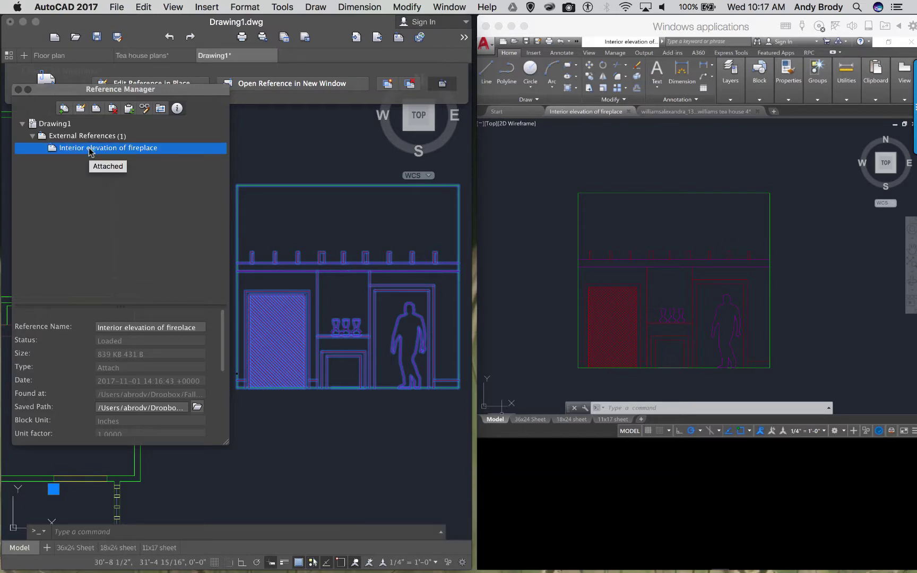
right_click(91, 152)
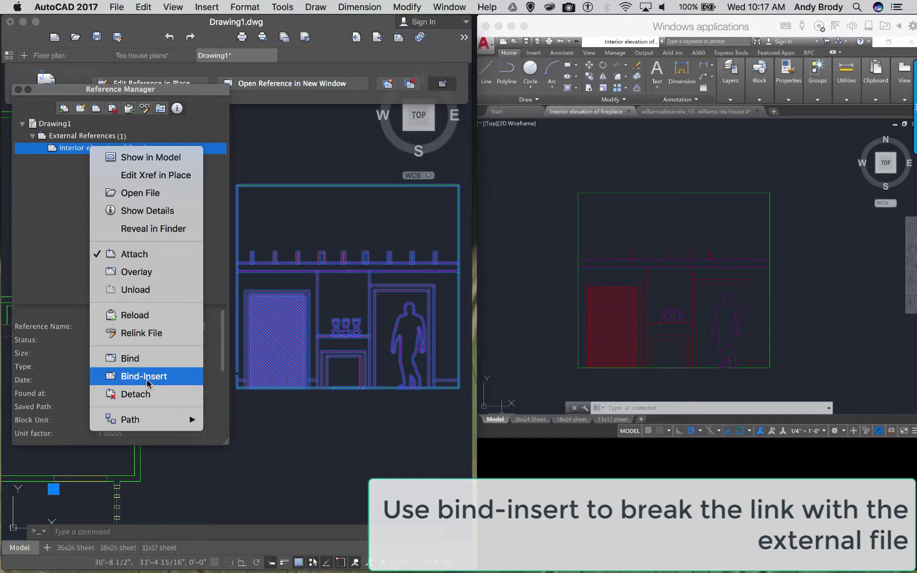
click(147, 378)
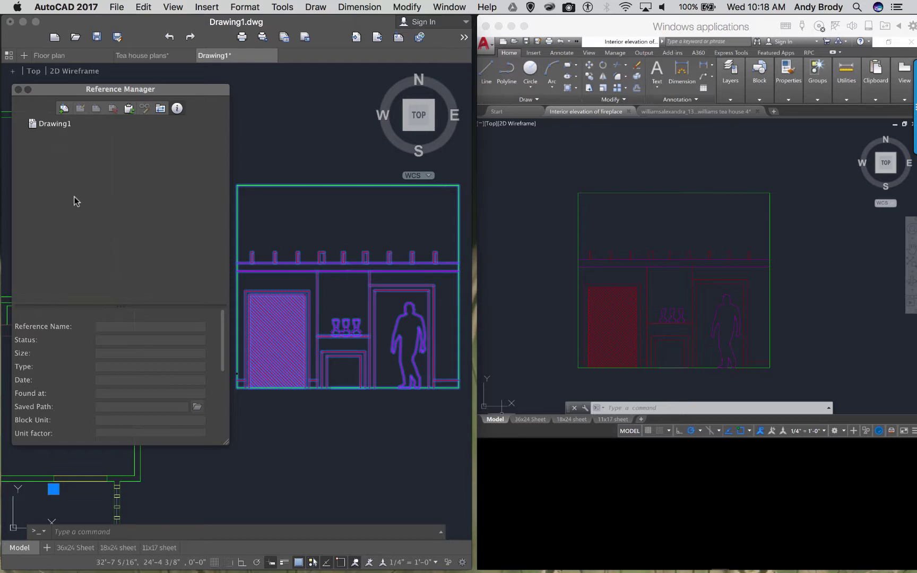
click(18, 89)
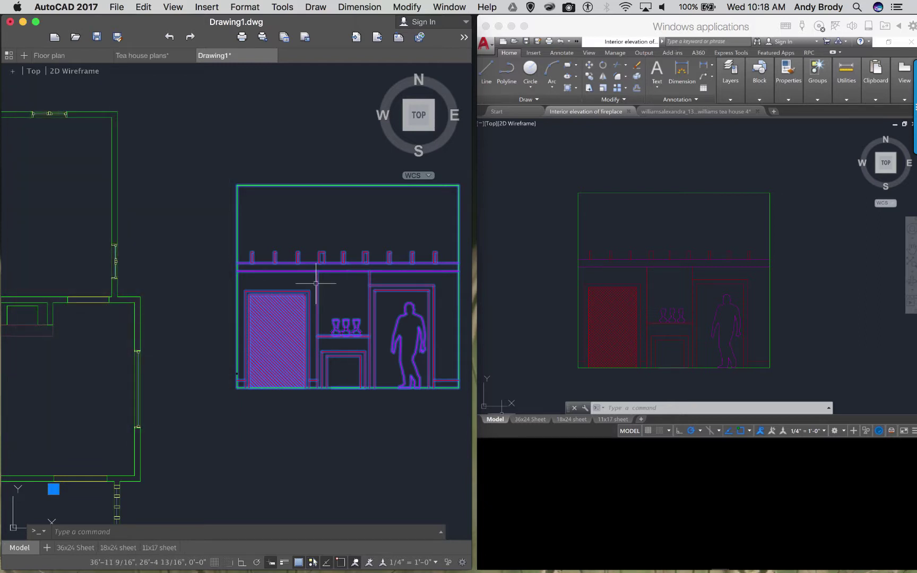
- Explode the inserted fireplace elevation block and select its left edge line to check the separate objects, leaving nothing selected
right_click(297, 309)
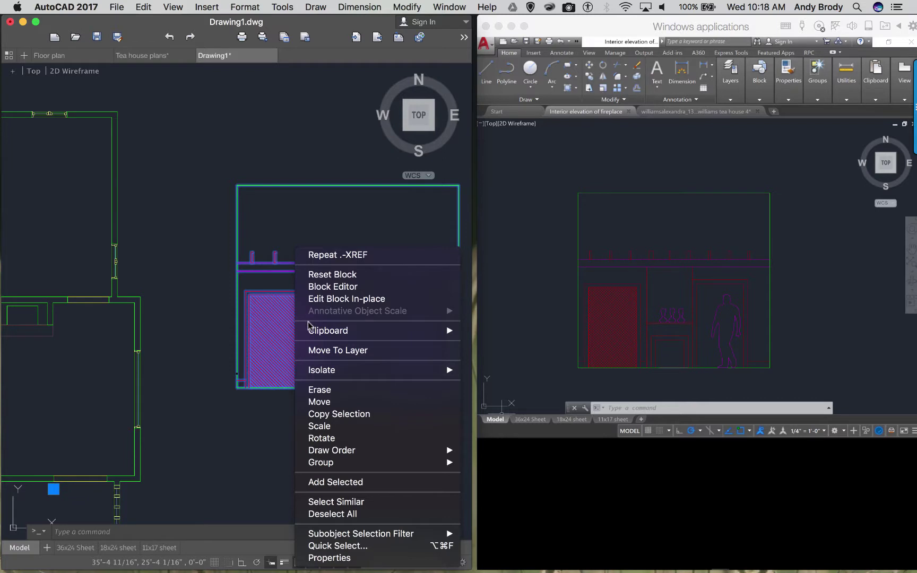
key(Escape)
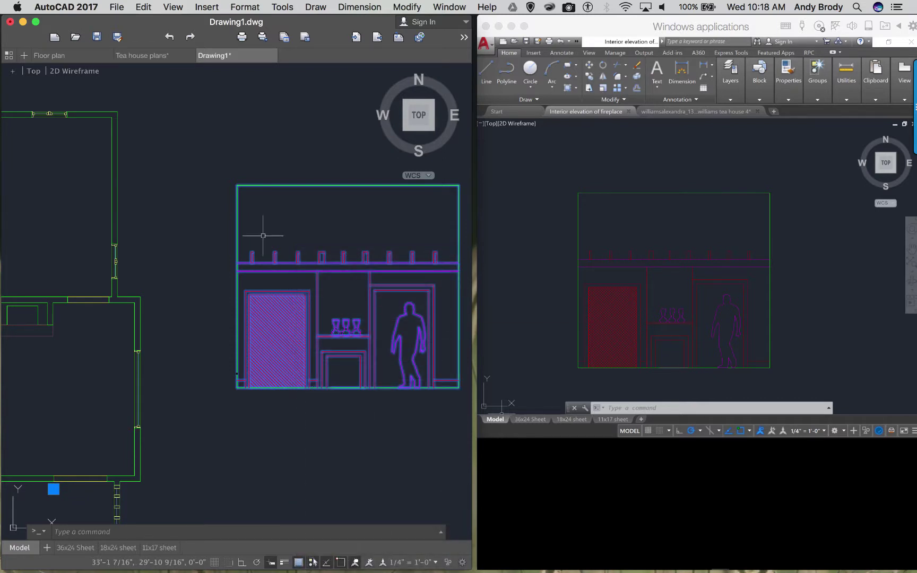
key(Escape)
text(explode)
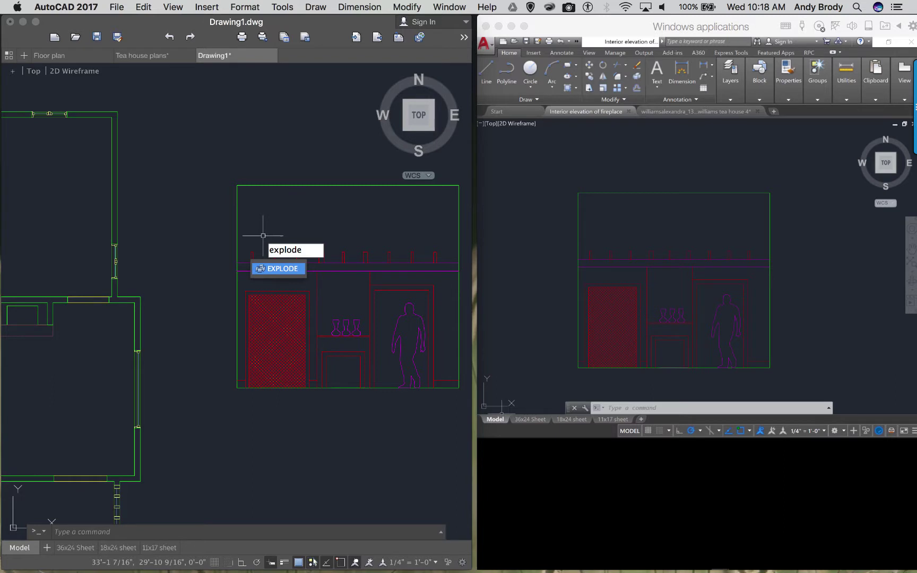
key(Return)
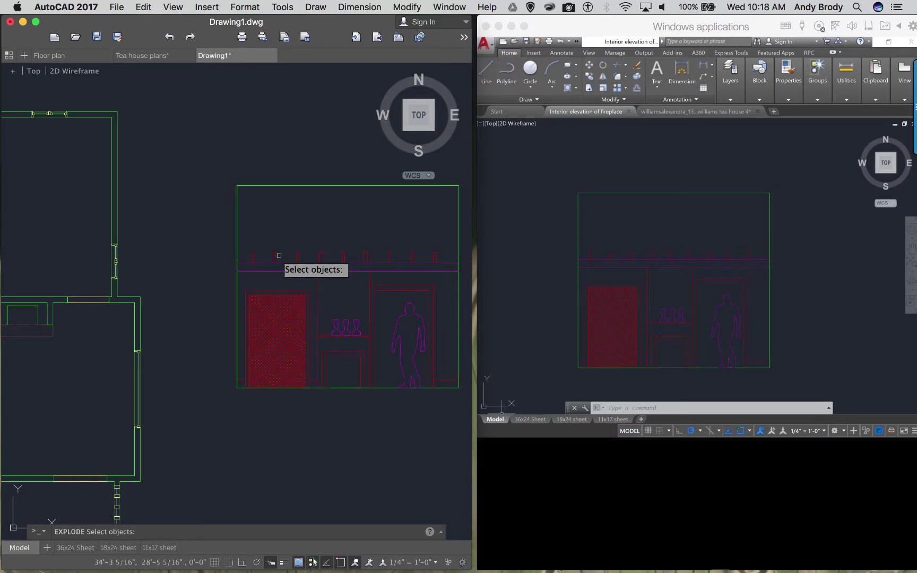
key(Escape)
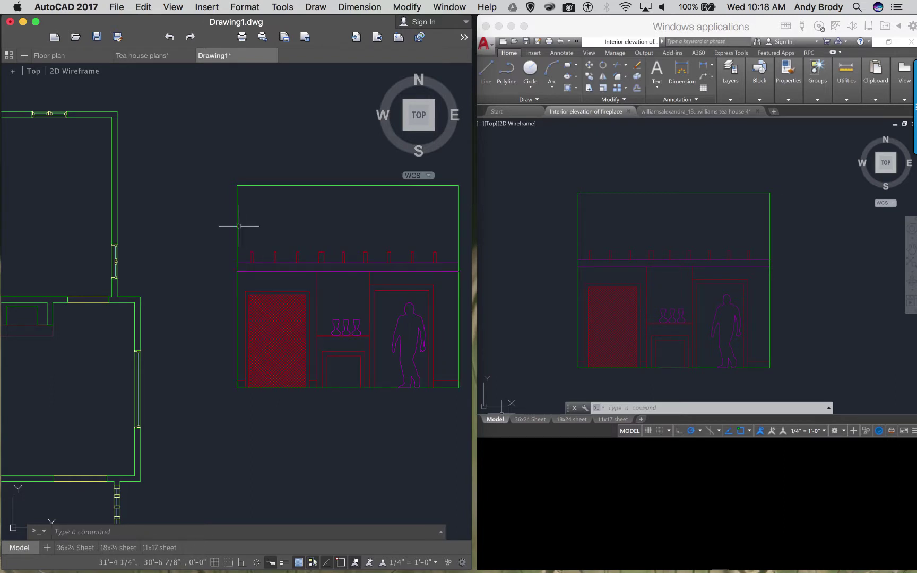
click(237, 214)
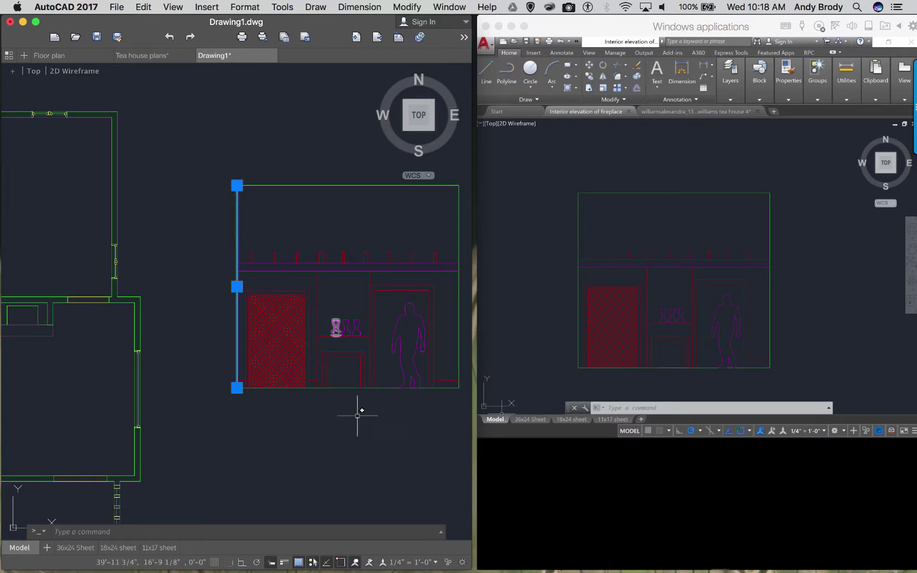
key(Escape)
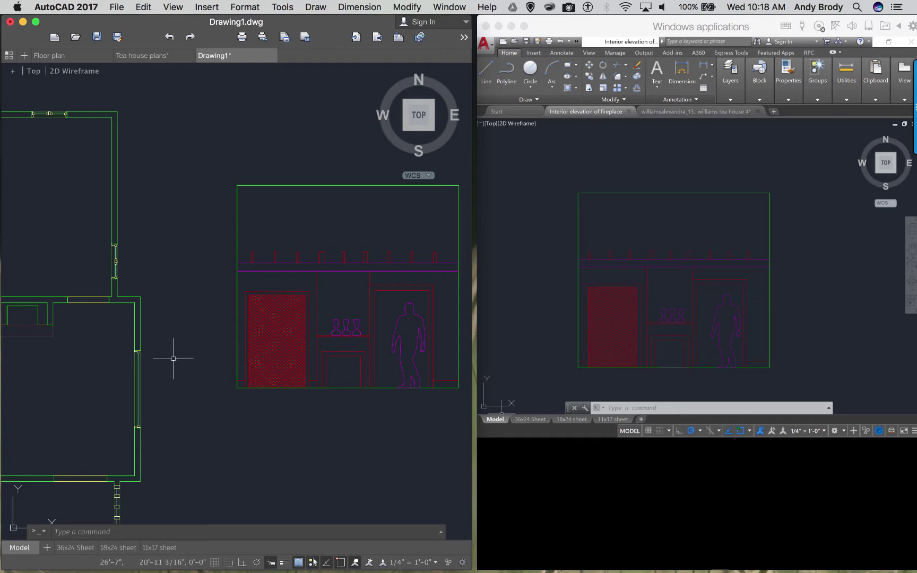
- Move the whole exploded fireplace elevation farther right and slightly down, well clear of the floor plan
scroll(197, 361, down, 4)
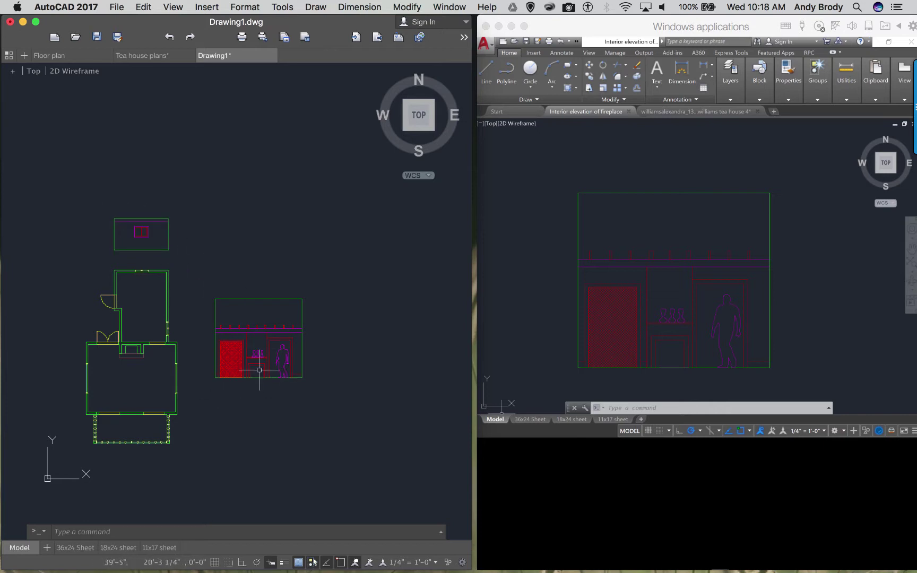
scroll(190, 341, down, 4)
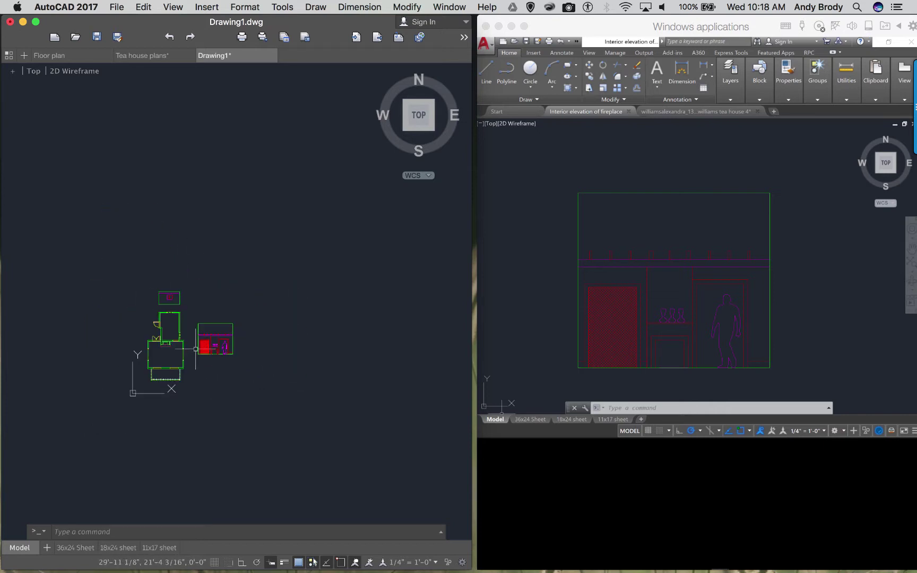
scroll(210, 363, up, 2)
text(m)
key(Return)
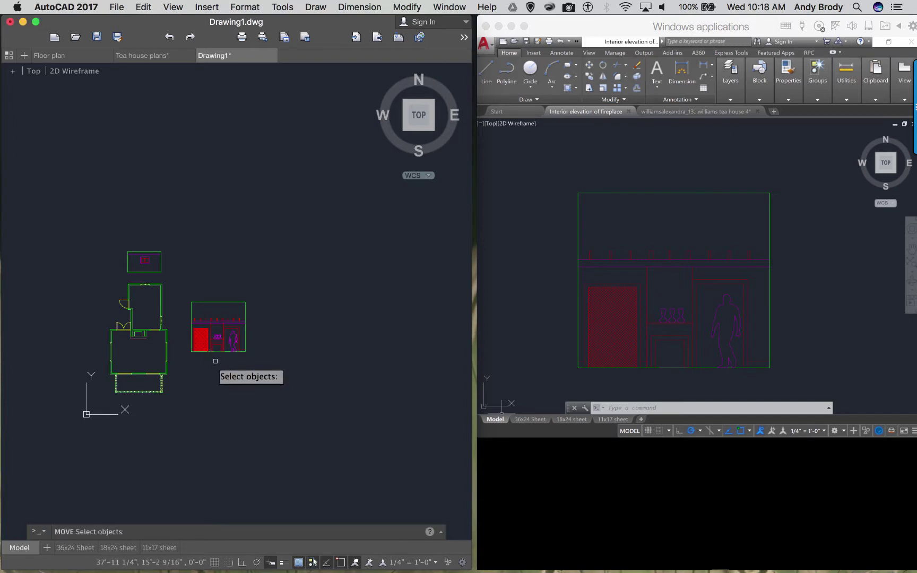
click(252, 362)
click(190, 297)
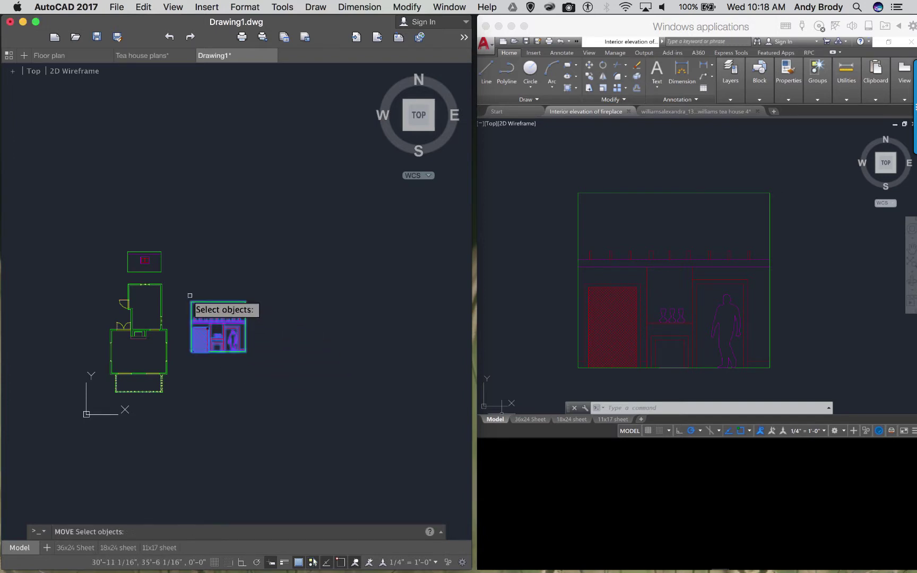
click(254, 362)
click(205, 317)
key(Return)
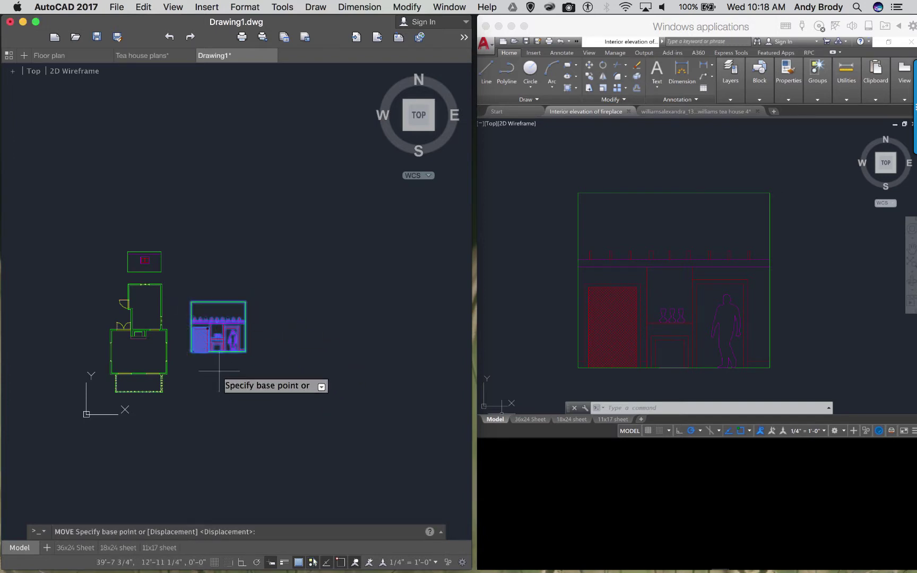
click(216, 368)
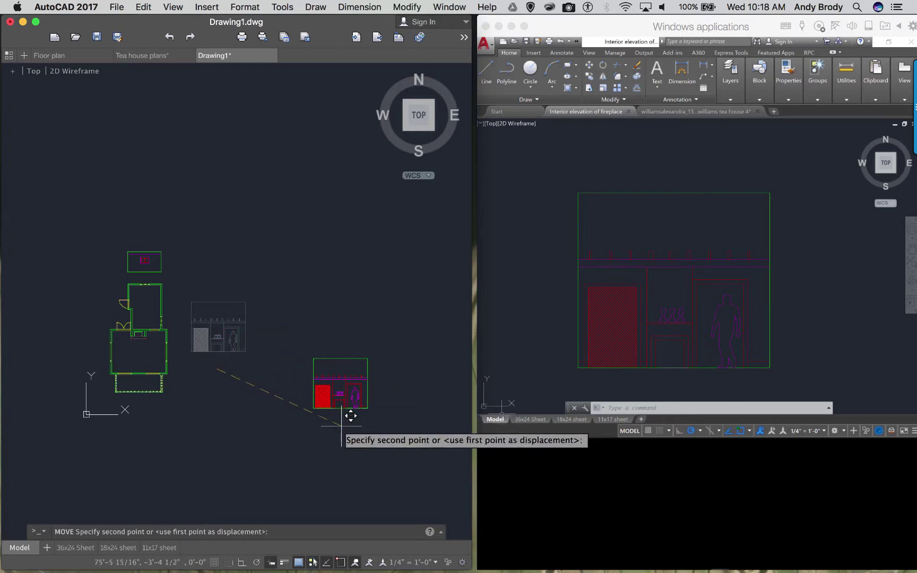
click(352, 413)
- Move the small elevation above the floor plan to the empty area below the plan
scroll(282, 371, down, 2)
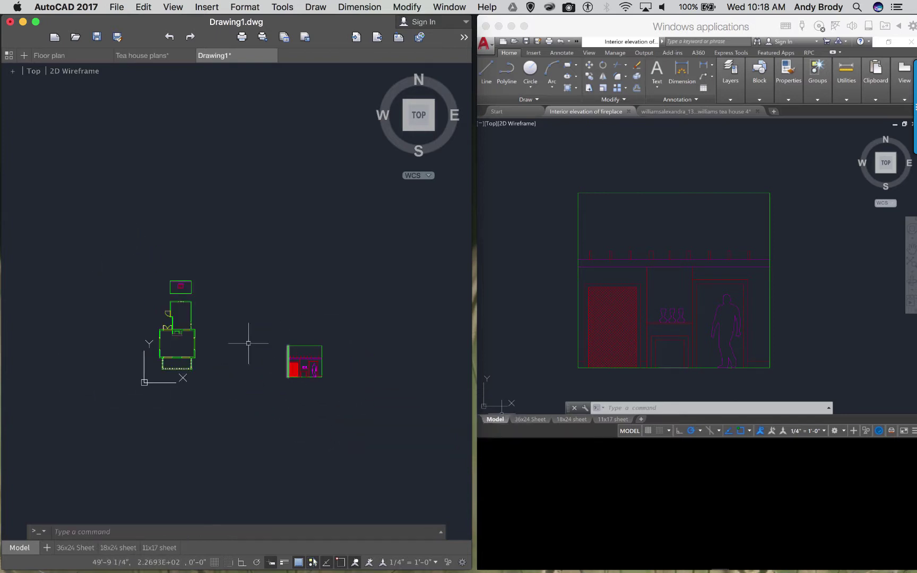
key(Return)
click(197, 275)
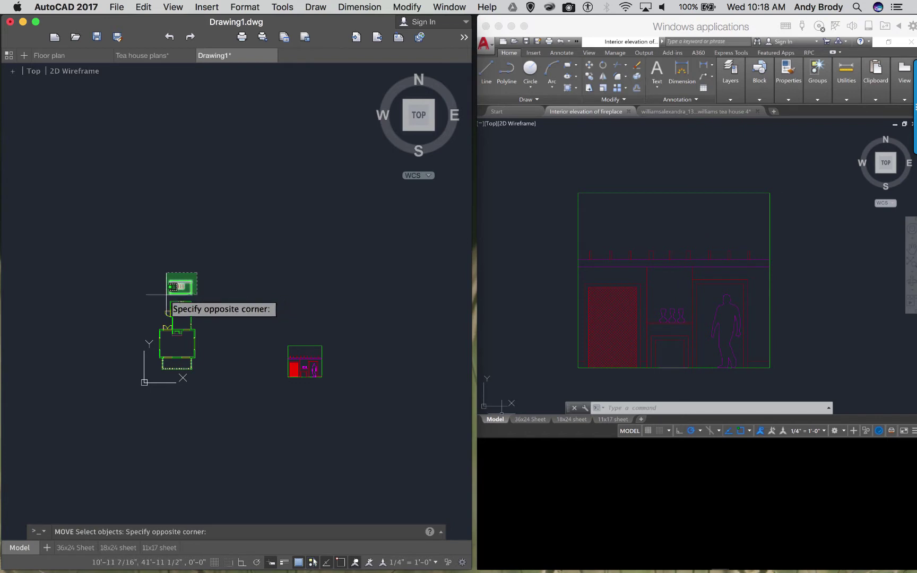
click(164, 293)
key(Return)
click(204, 287)
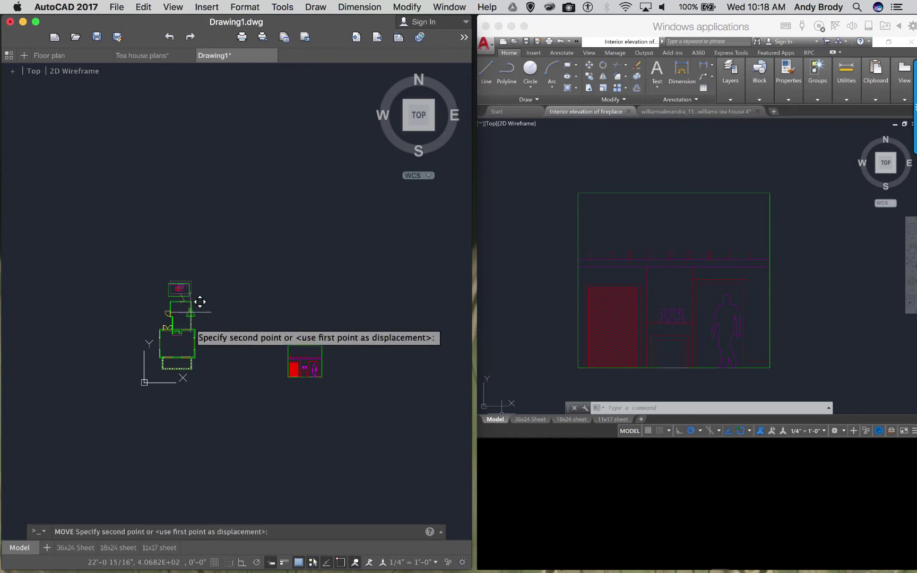
click(192, 458)
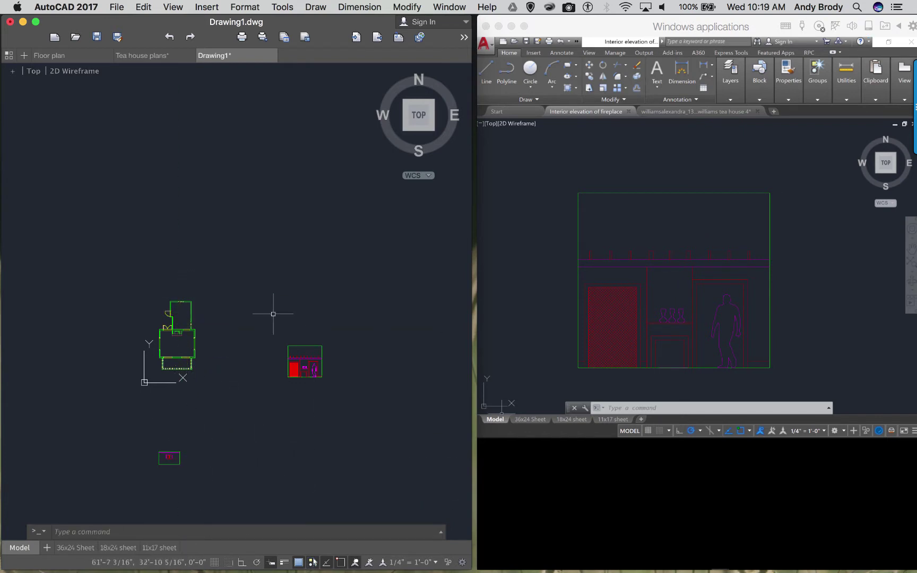